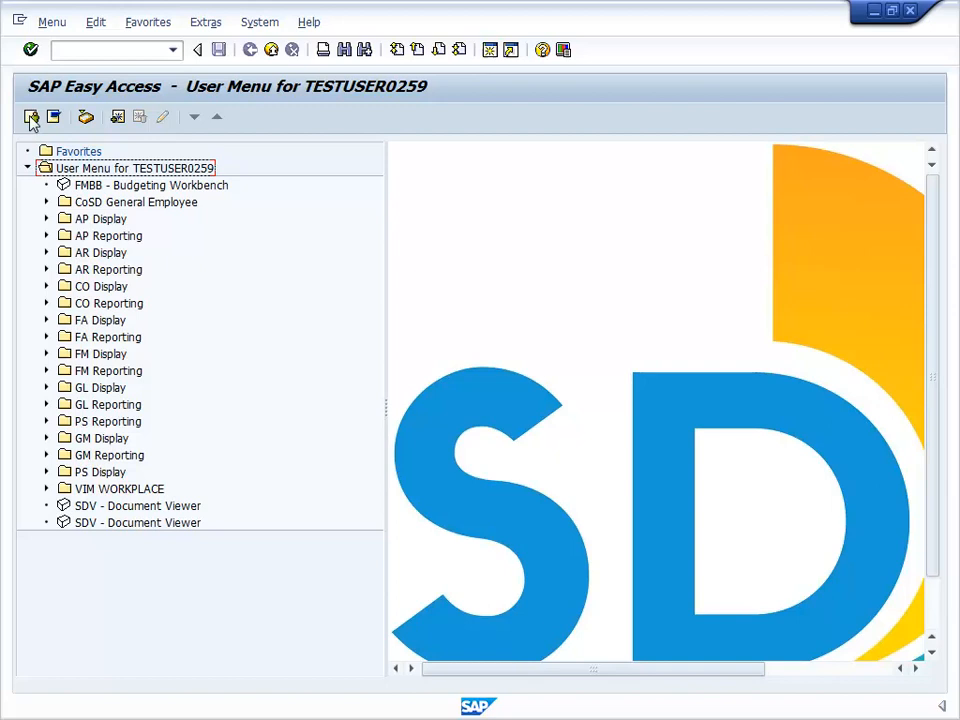
# Add FMBB - Budgeting Workbench to Favorites and launch it from the Favorites folder.
pyautogui.rightClick(129, 187)
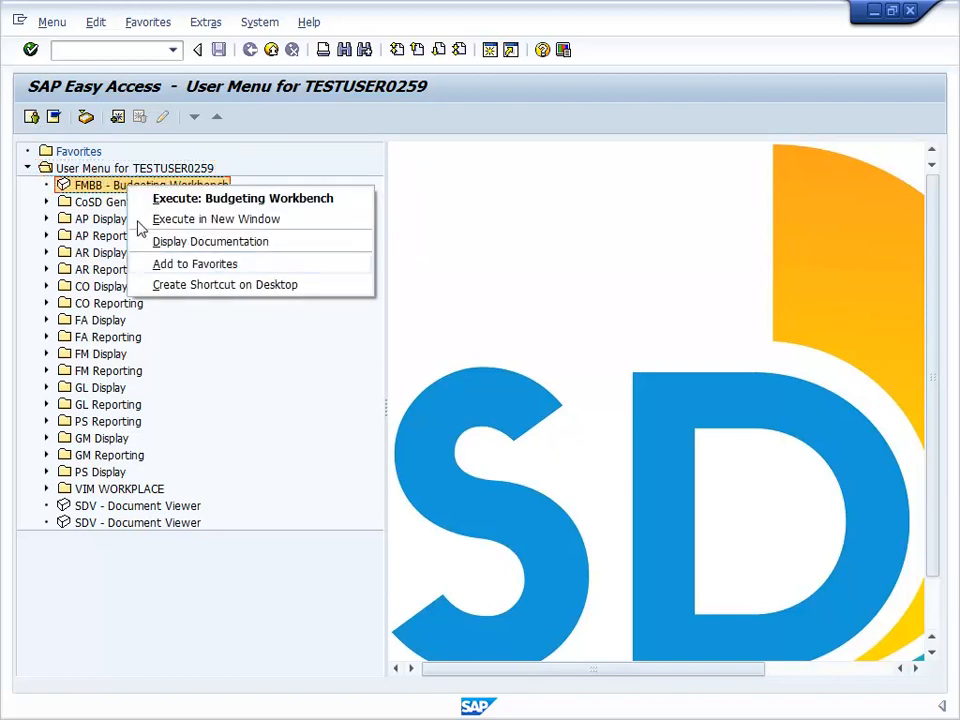
pyautogui.click(130, 264)
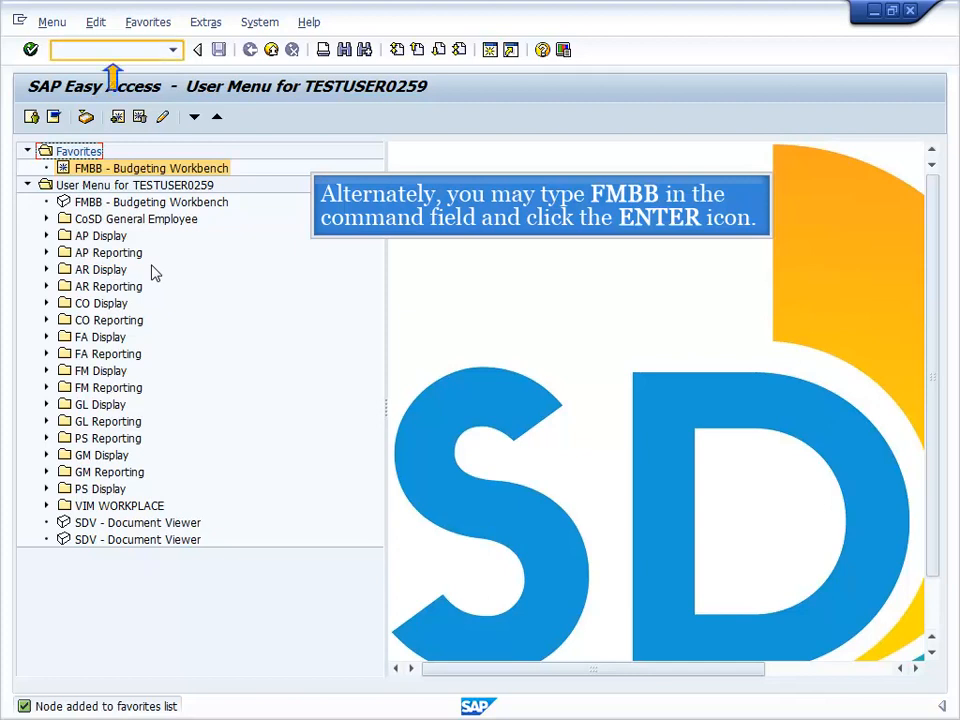
pyautogui.doubleClick(140, 168)
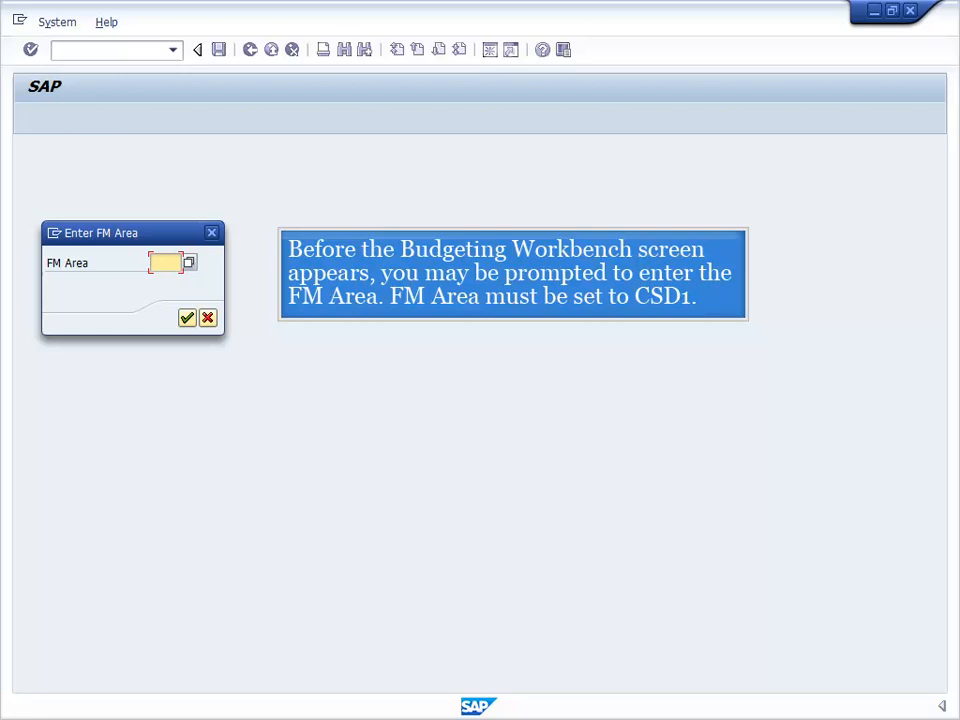
# Enter FM Area CSD1 and confirm it to open the Budgeting Workbench.
pyautogui.write('CSD1')
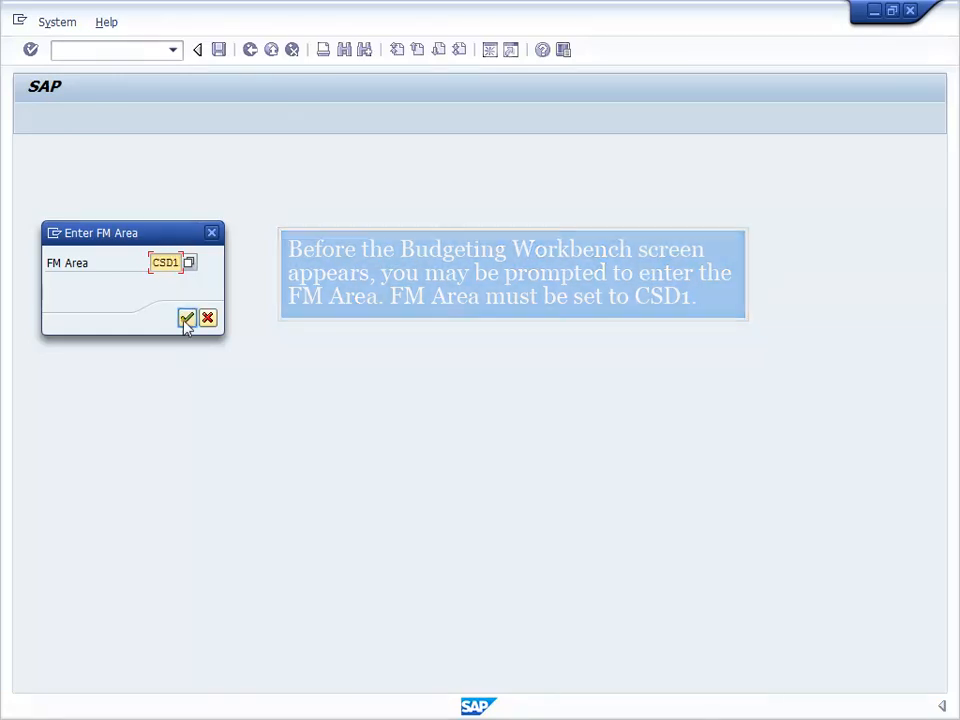
pyautogui.click(186, 318)
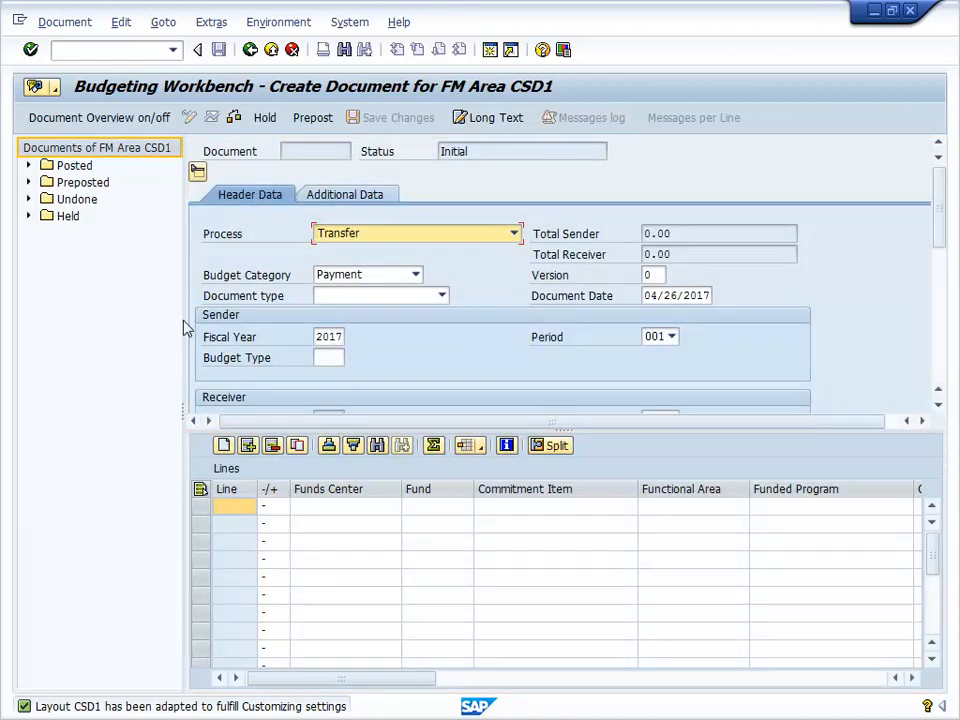
pyautogui.click(30, 184)
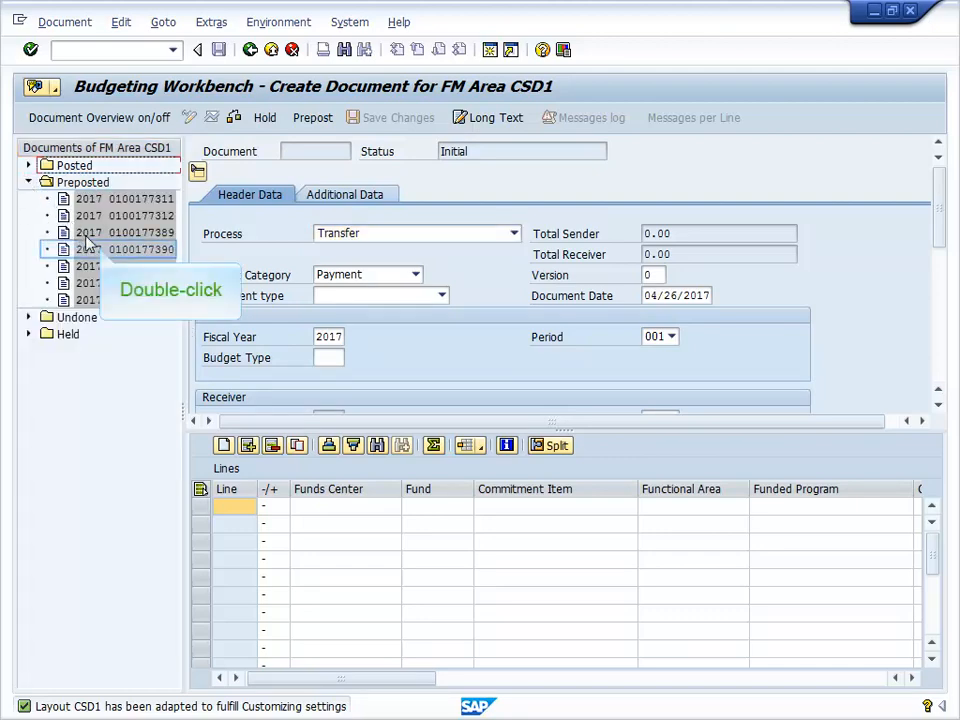
pyautogui.doubleClick(100, 256)
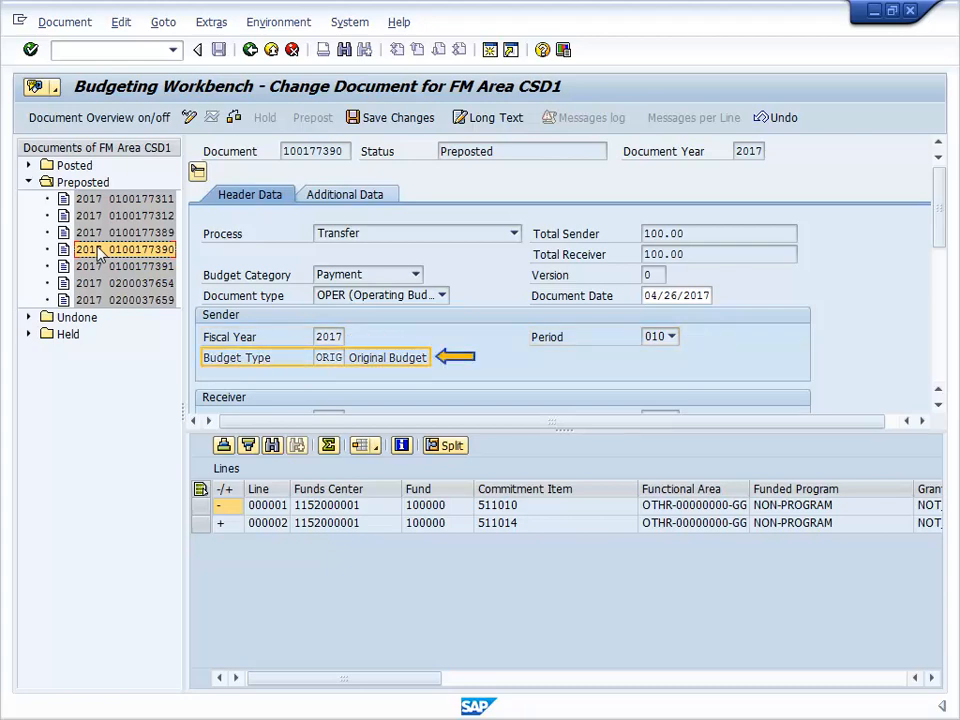
pyautogui.click(372, 196)
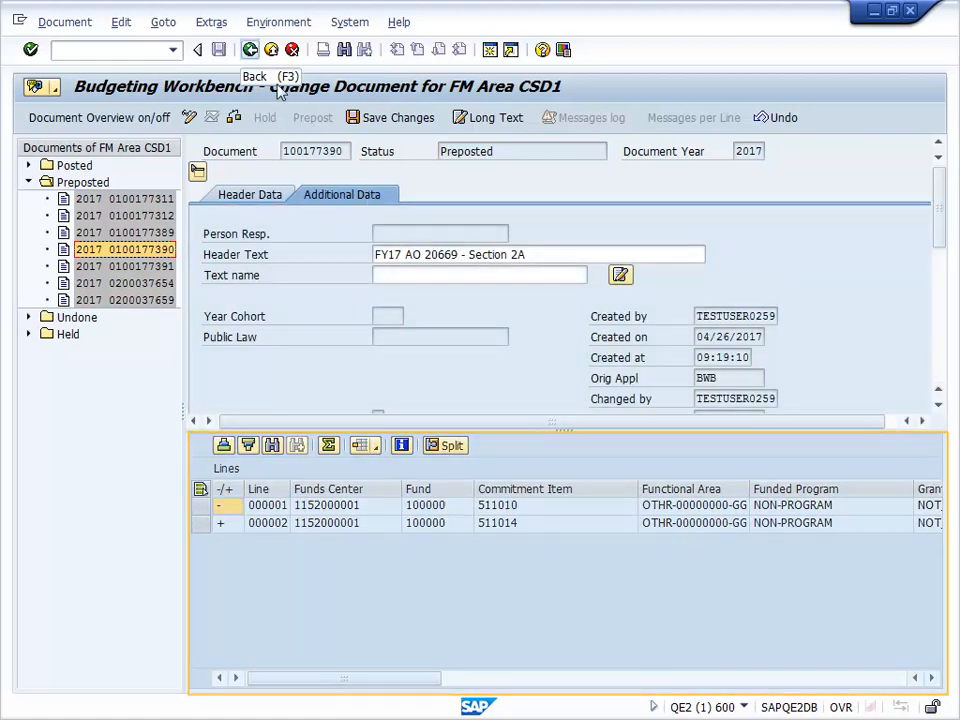
pyautogui.click(250, 49)
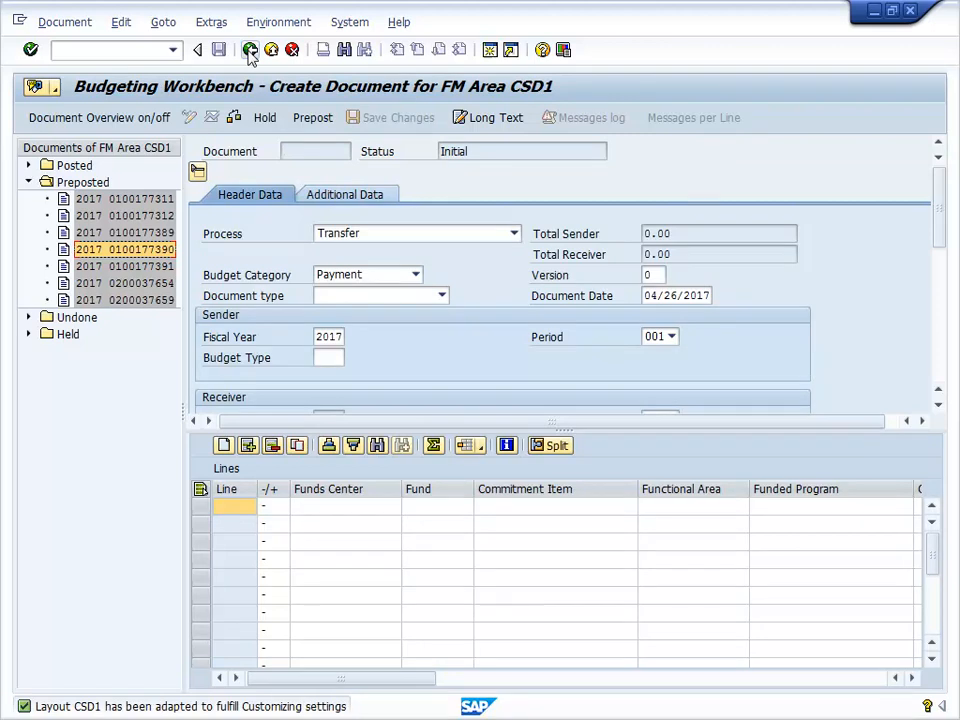
# Create a new budget document with process Transfer and document type OPER (Operating Budget).
pyautogui.click(66, 24)
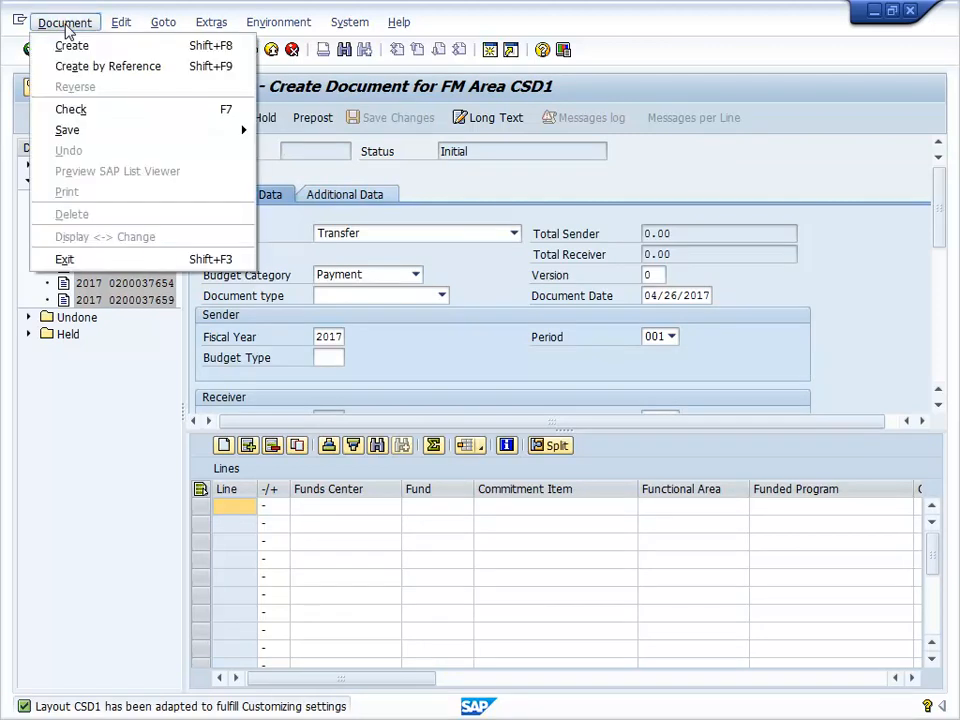
pyautogui.click(72, 47)
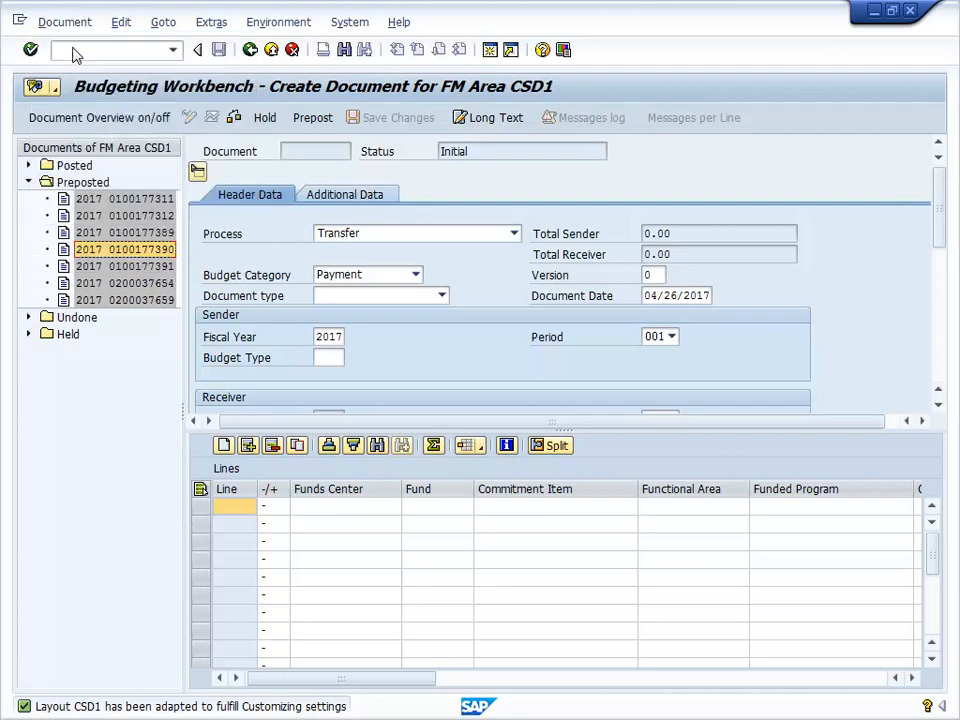
pyautogui.click(514, 233)
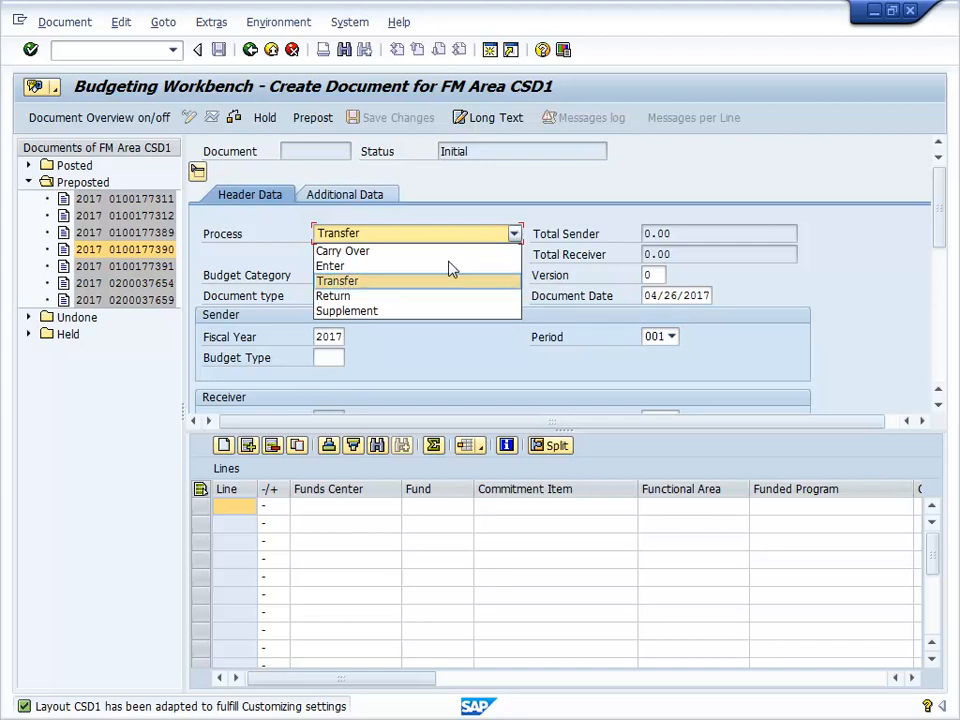
pyautogui.click(407, 283)
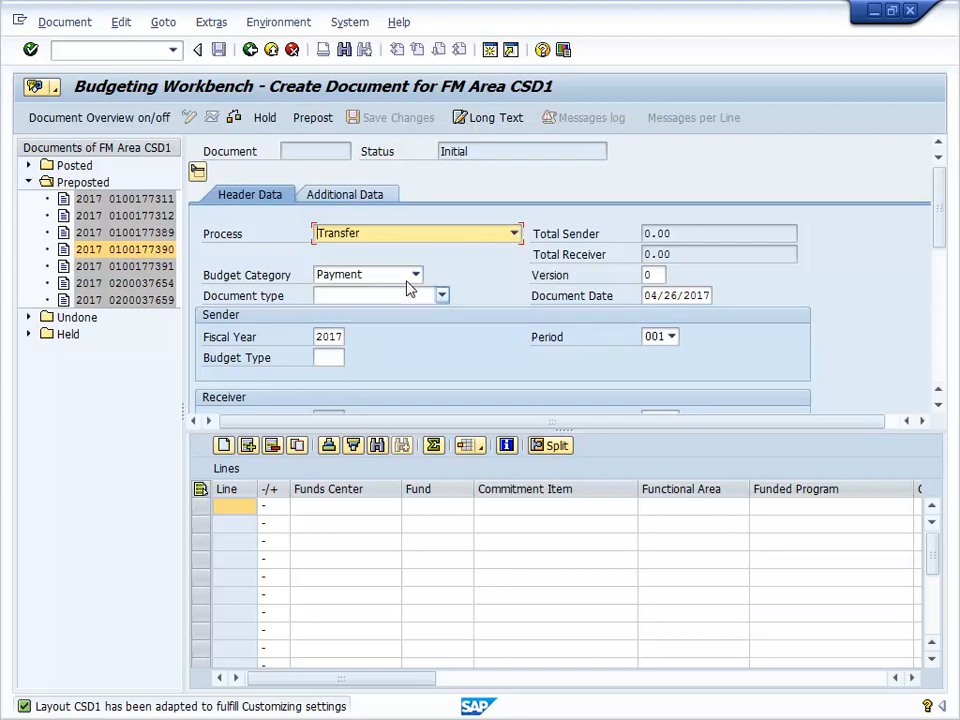
pyautogui.click(442, 297)
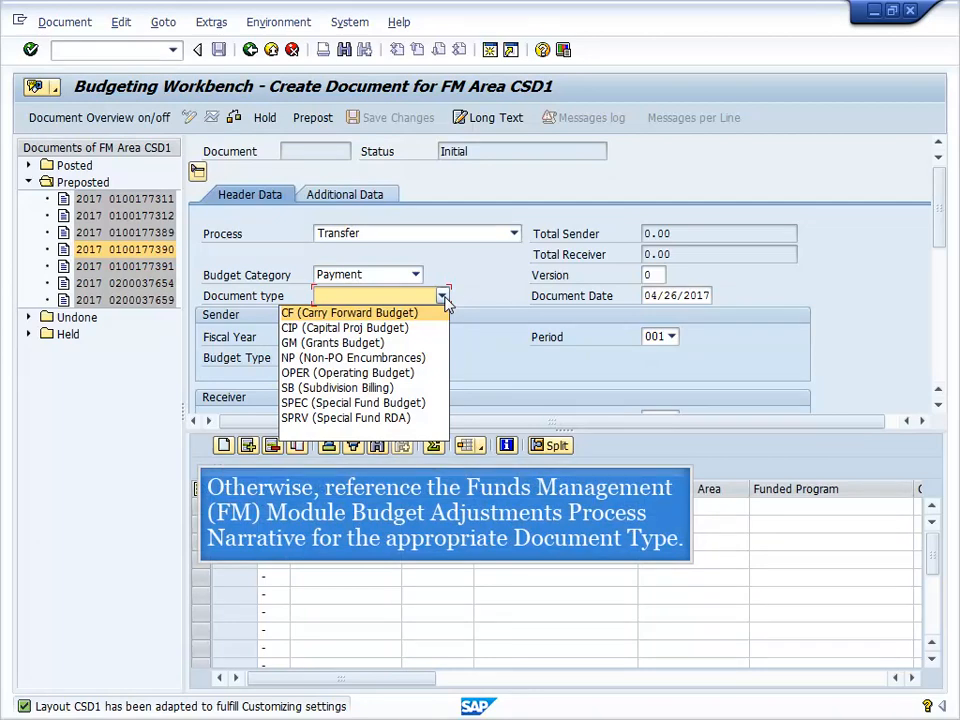
pyautogui.click(340, 374)
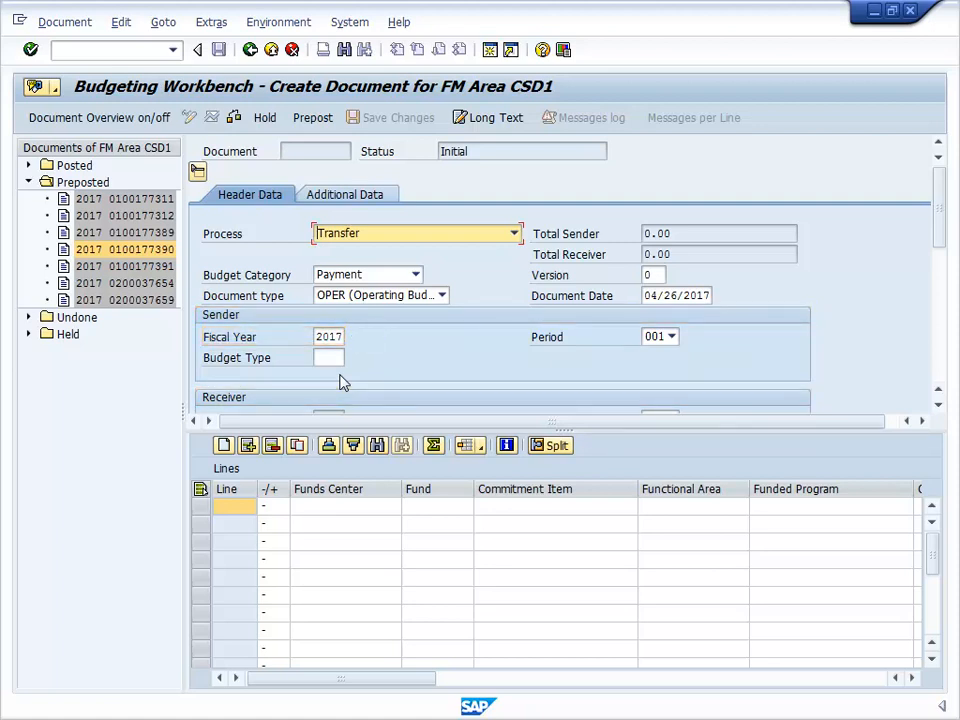
# Set both the sender and receiver periods to 010.
pyautogui.click(672, 337)
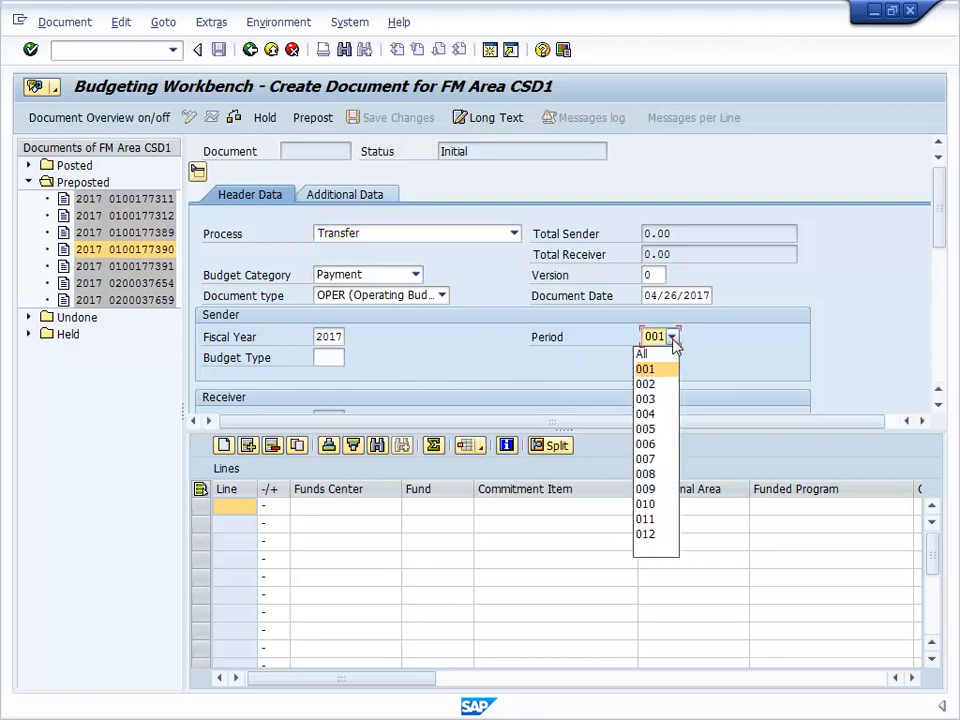
pyautogui.click(646, 505)
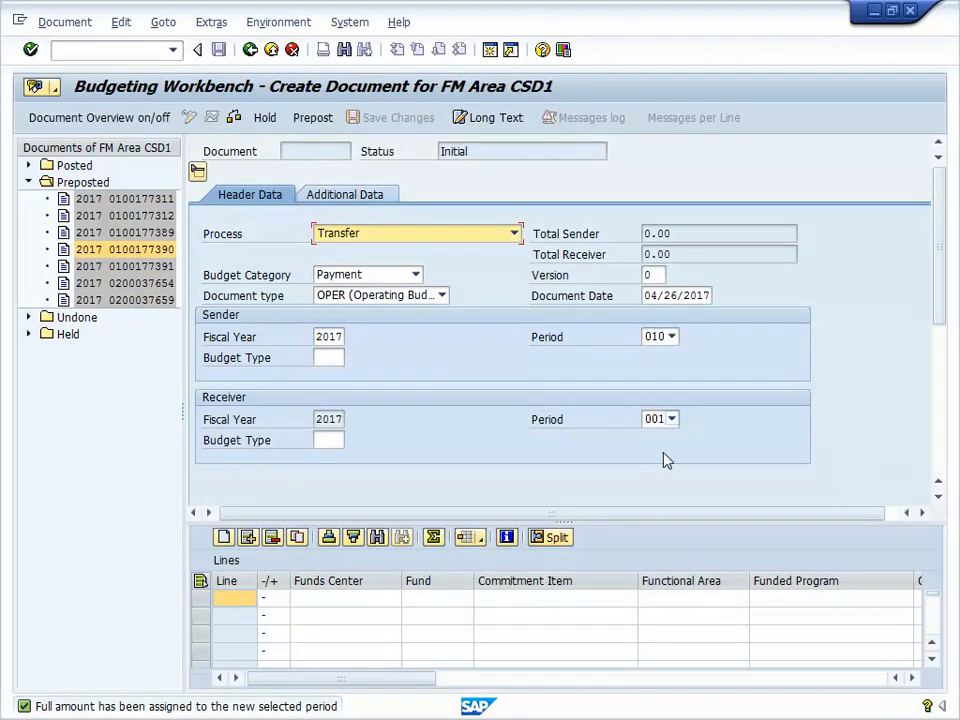
pyautogui.click(672, 420)
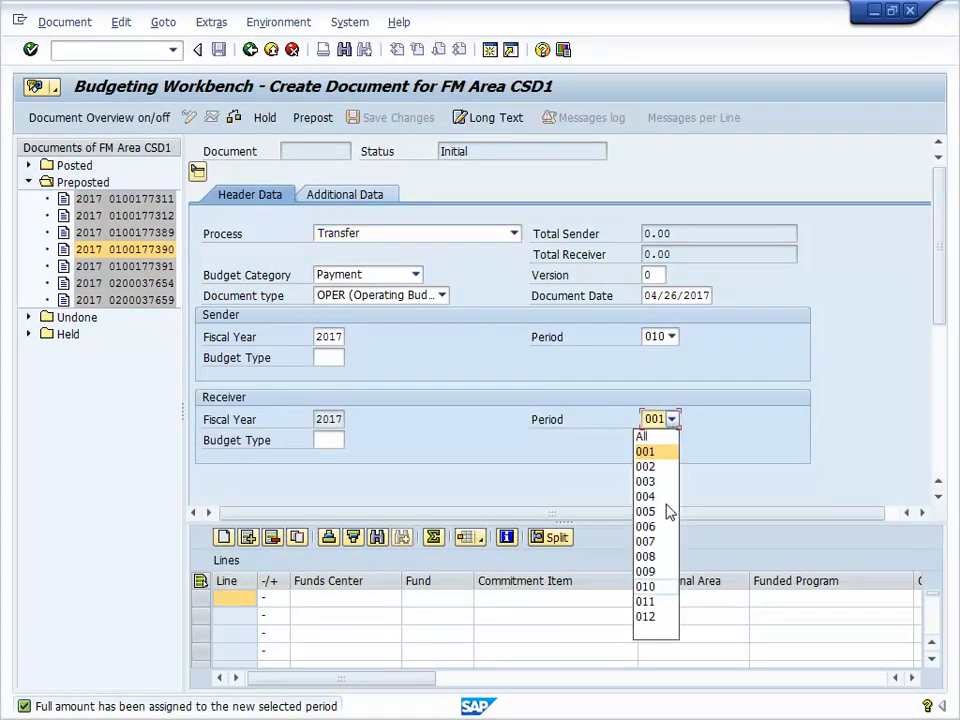
pyautogui.click(662, 588)
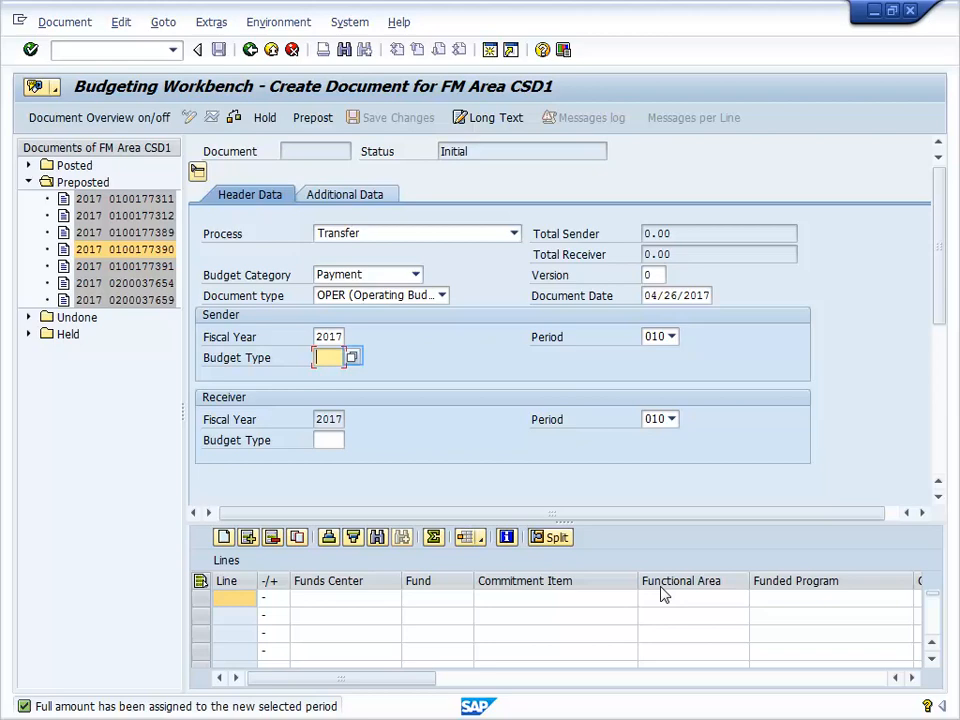
# Set both the sender and receiver budget types to ORIG (Original Budget).
pyautogui.click(353, 358)
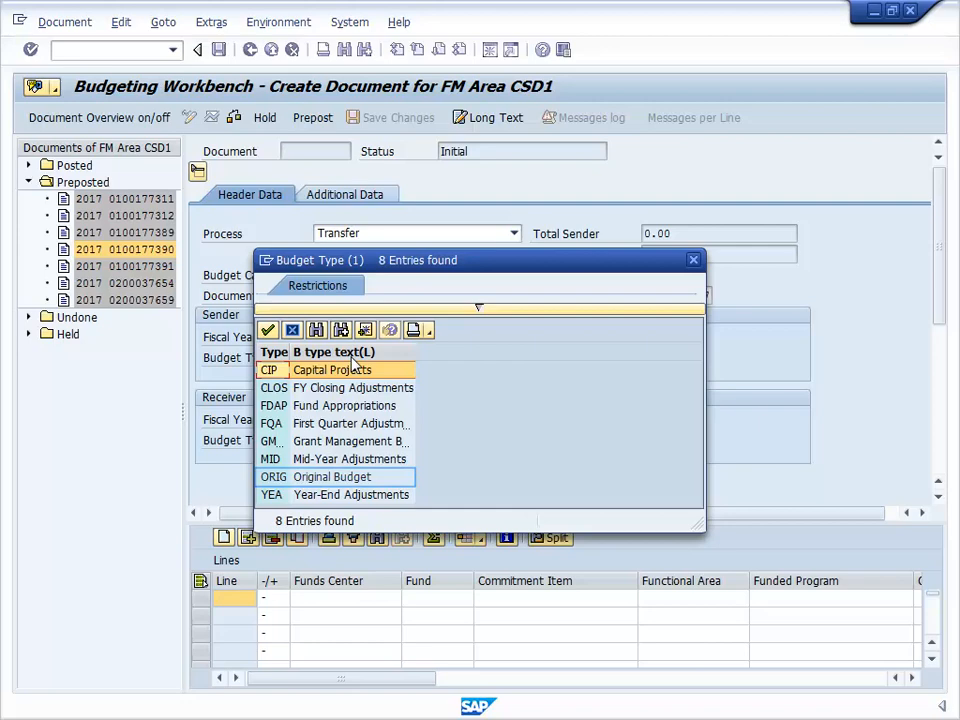
pyautogui.click(354, 477)
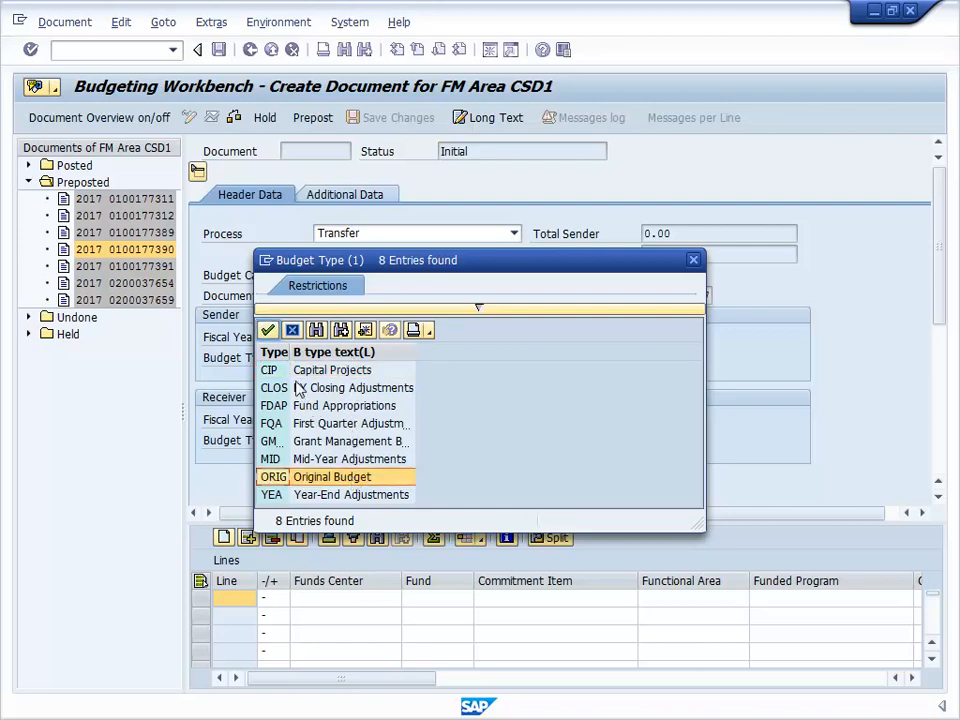
pyautogui.click(267, 330)
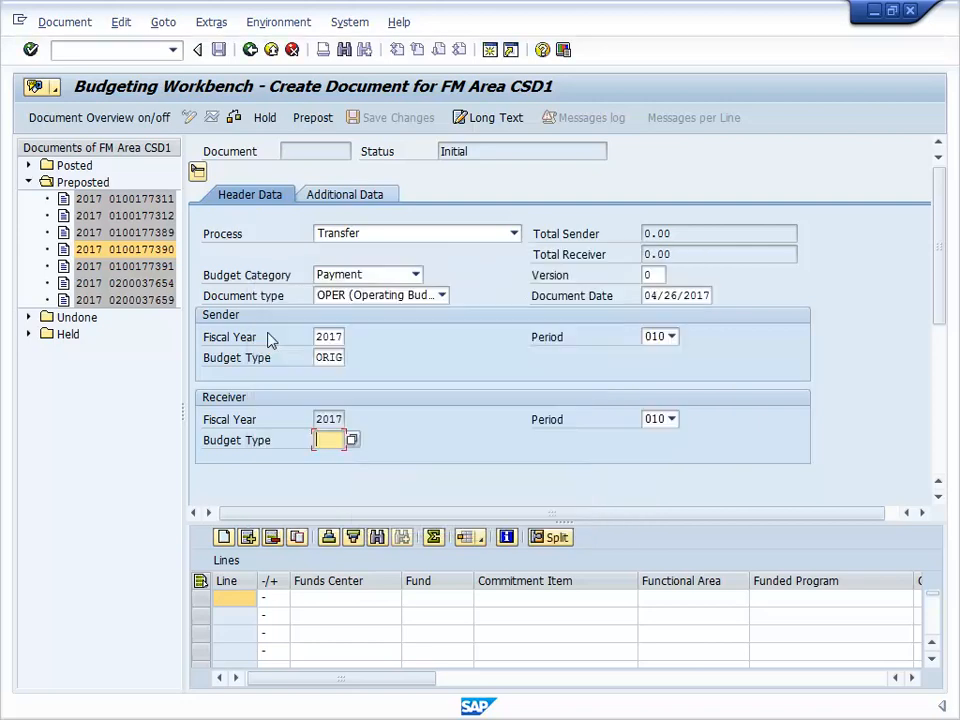
pyautogui.click(353, 443)
pyautogui.click(285, 477)
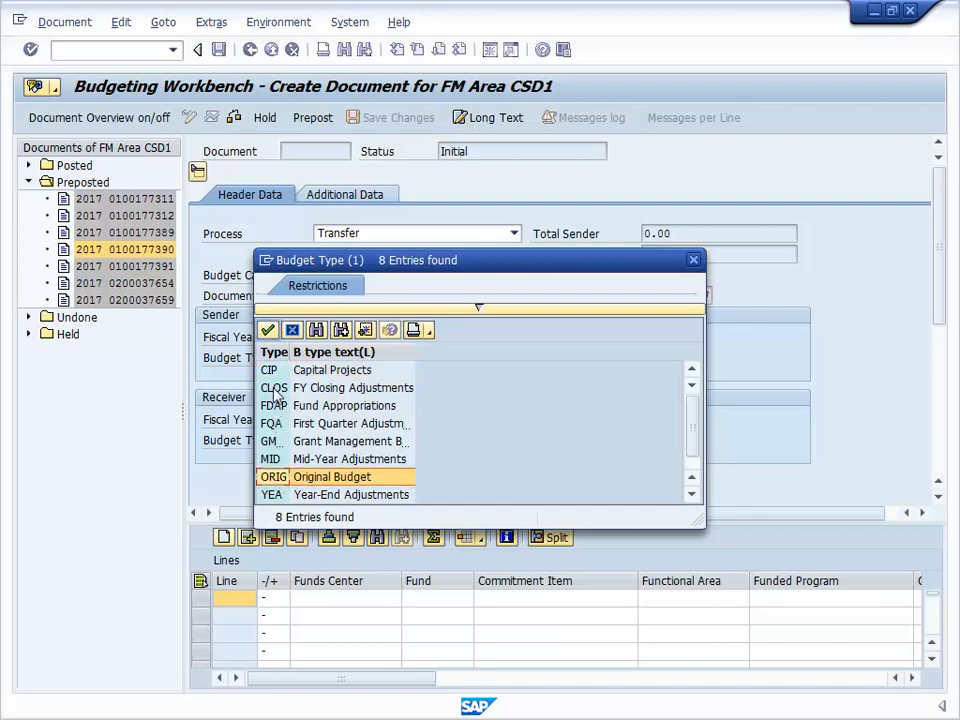
pyautogui.click(267, 330)
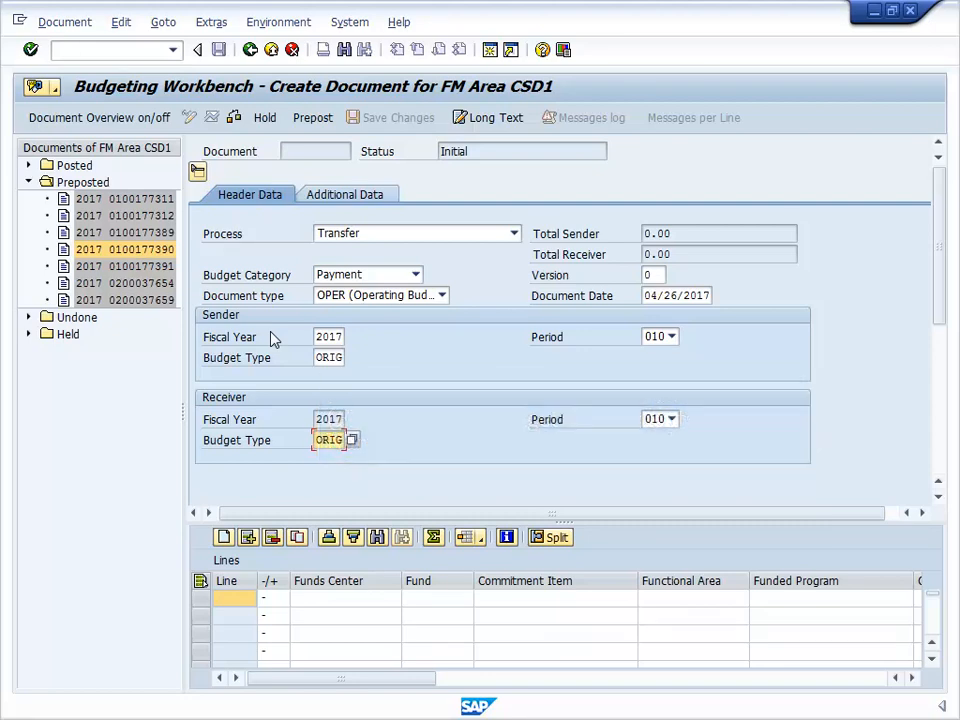
pyautogui.click(347, 196)
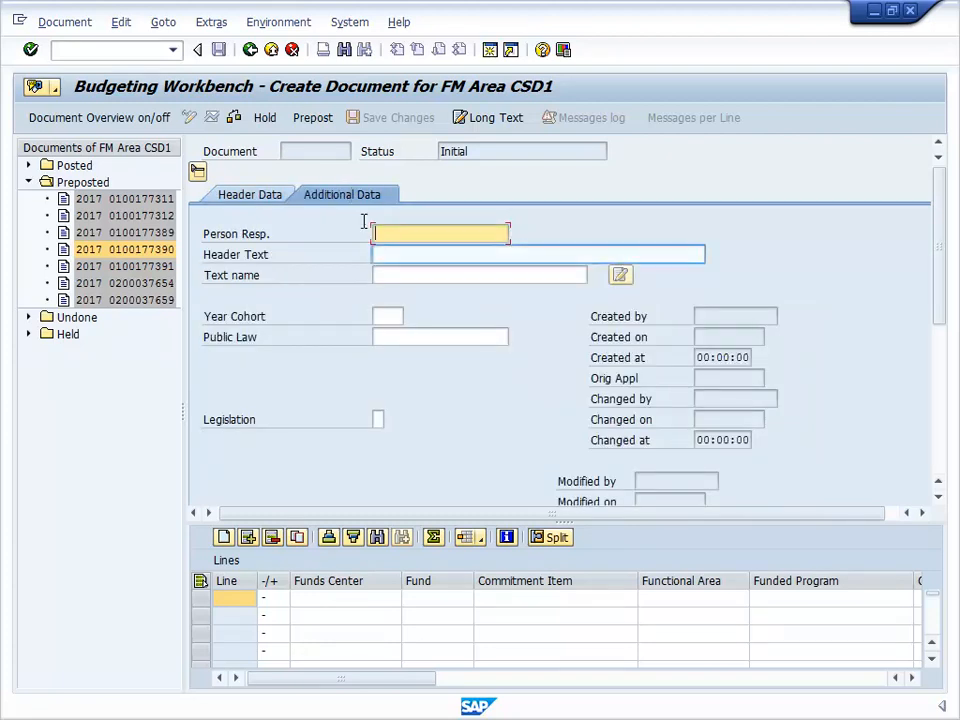
# Enter header text 'FY17 AO 20669 - Section 2A' and split lines into Sender and Receiver tables.
pyautogui.click(379, 254)
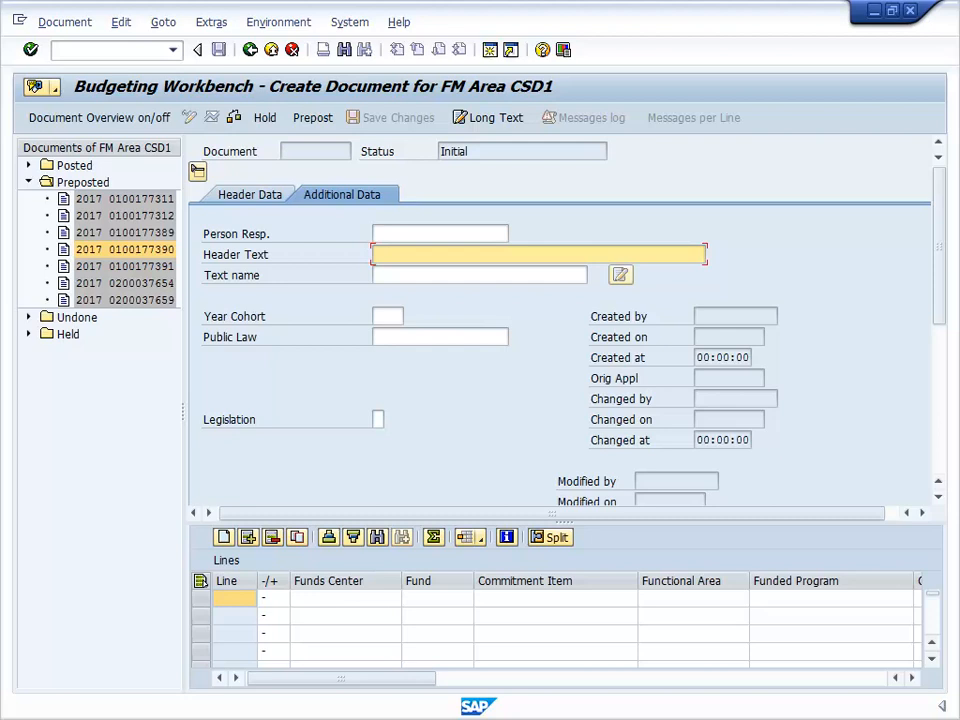
pyautogui.write('FY17 AO 20669 - Sect')
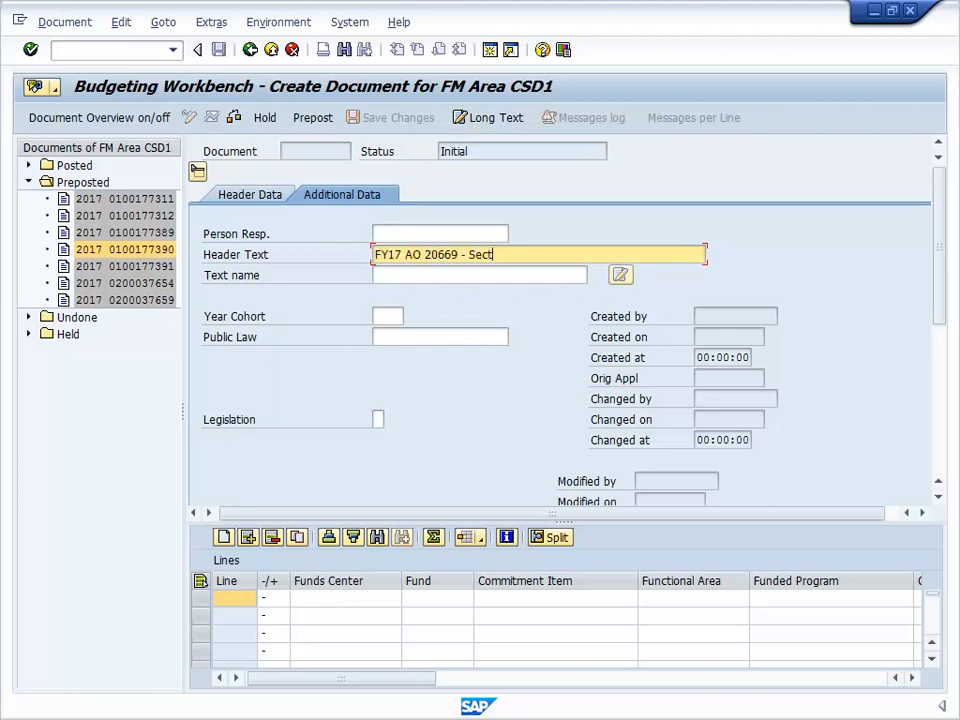
pyautogui.write('ion 2A')
pyautogui.click(556, 539)
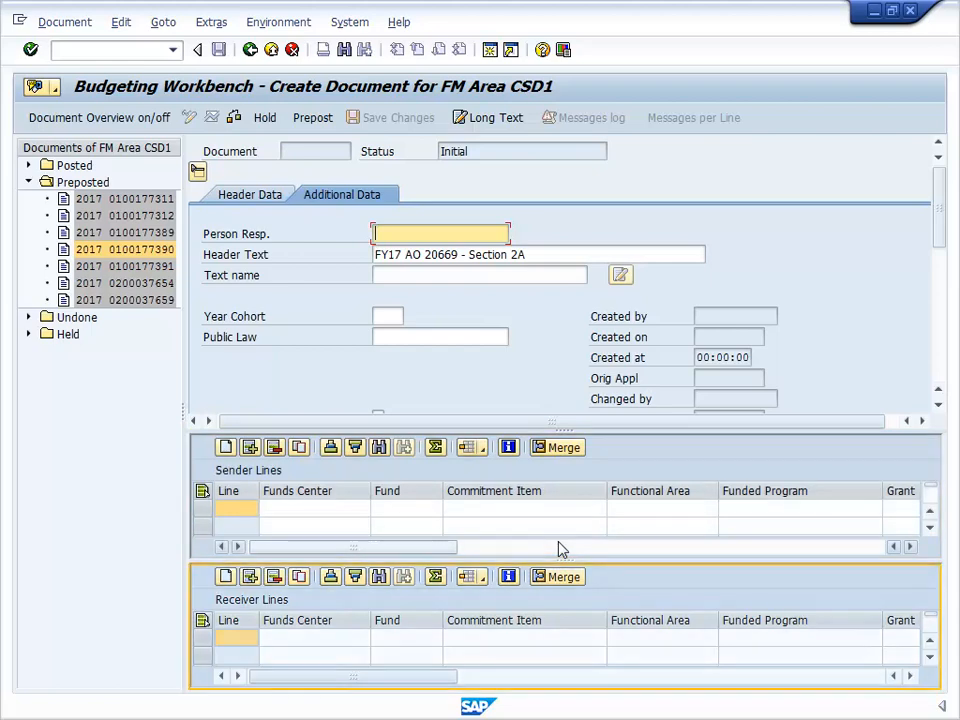
# Merge sender and receiver lines into one grid and hide the document overview.
pyautogui.click(566, 447)
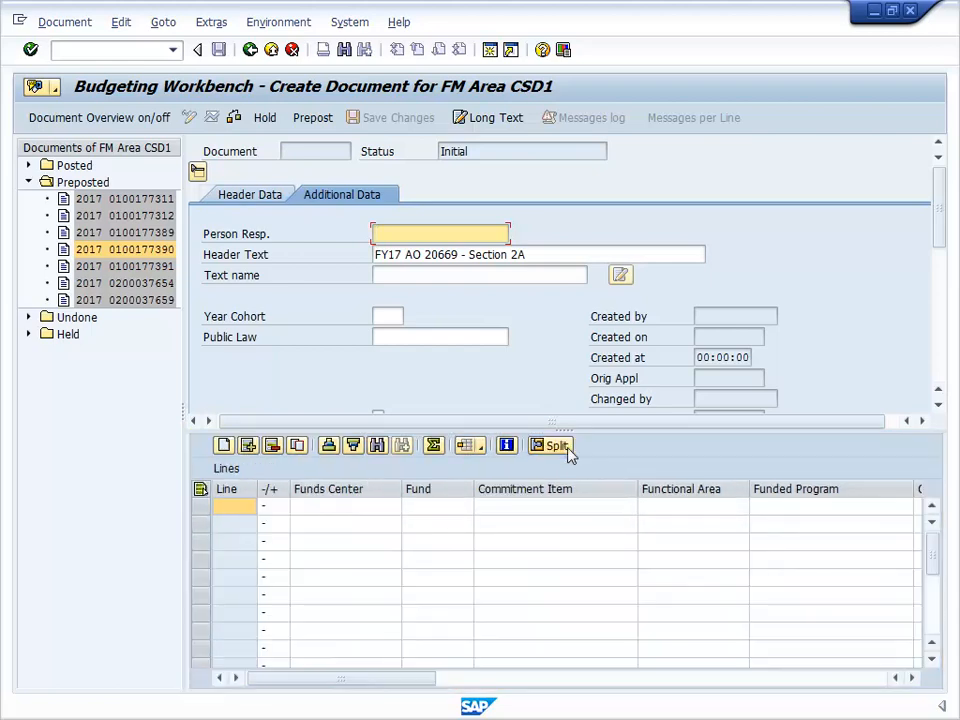
pyautogui.click(252, 197)
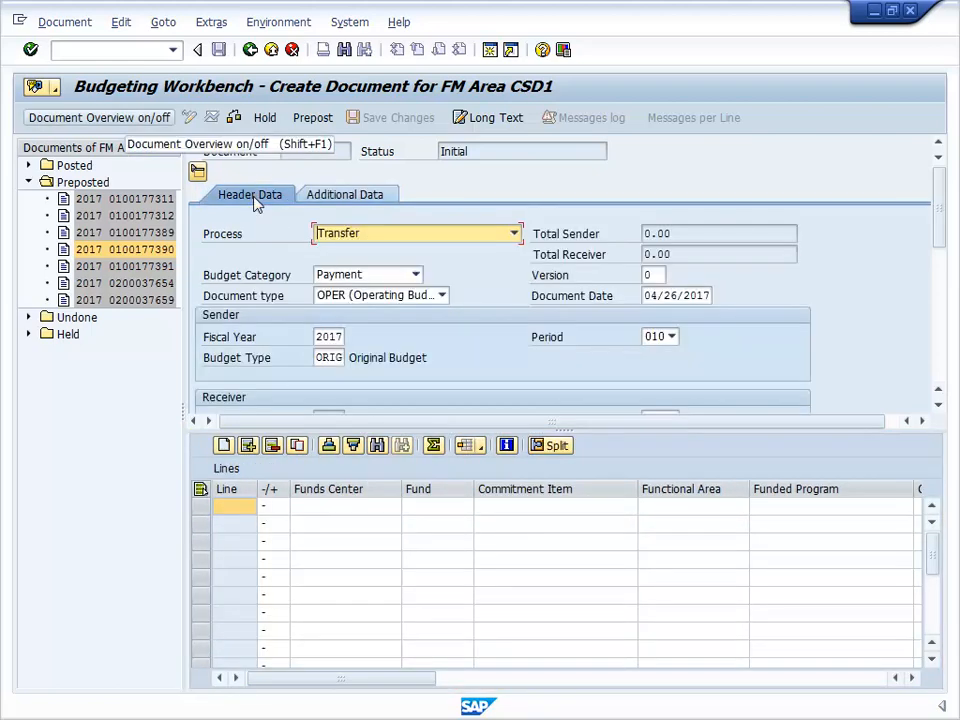
pyautogui.click(165, 118)
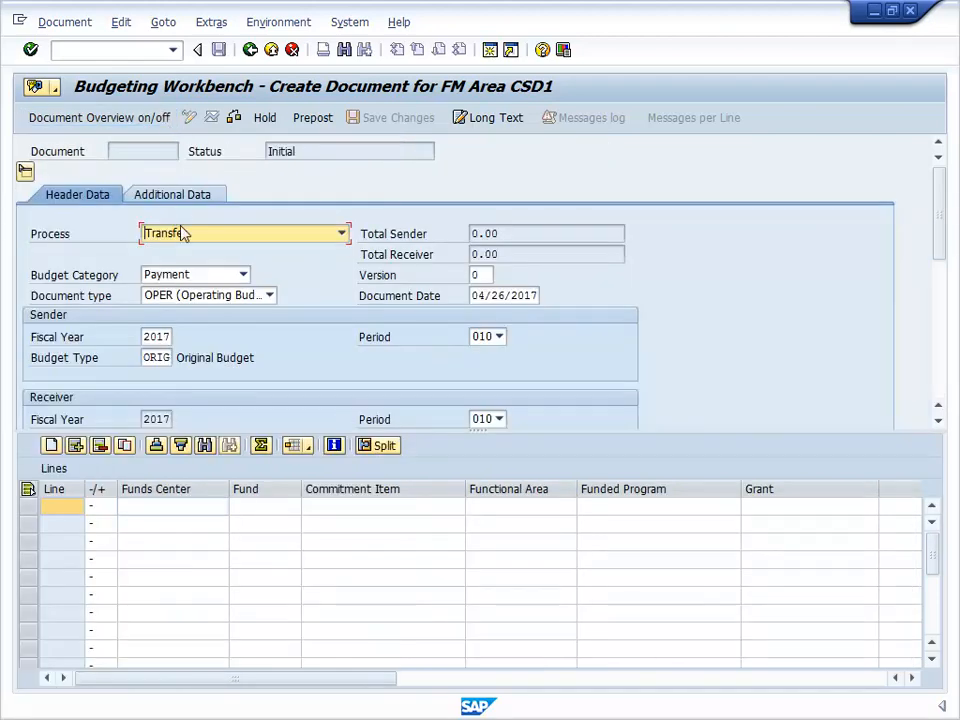
pyautogui.click(214, 508)
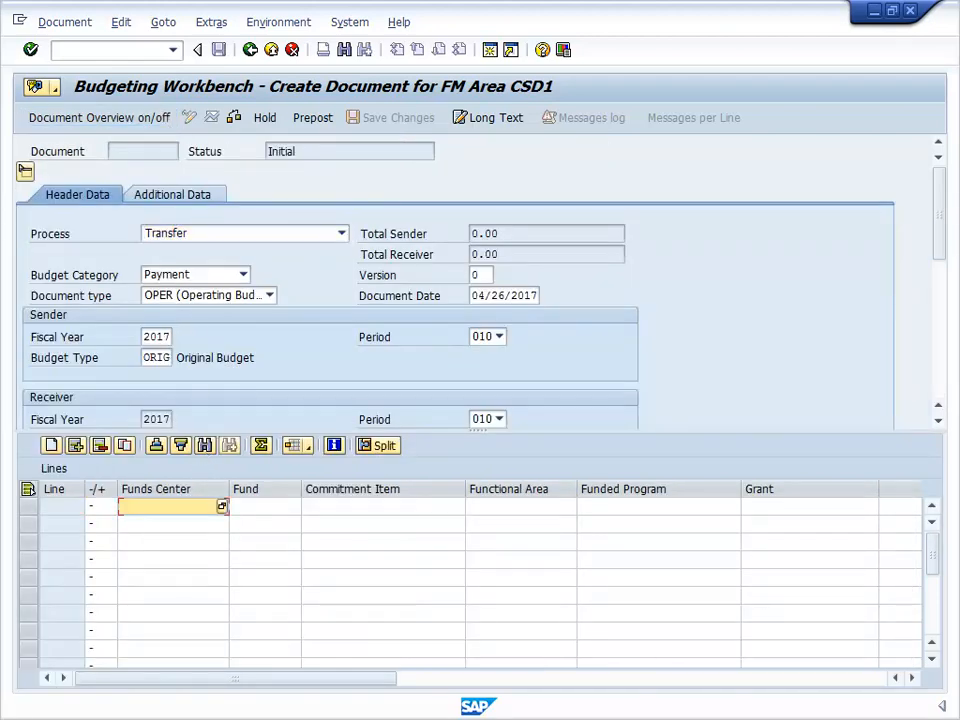
pyautogui.write('1152000001')
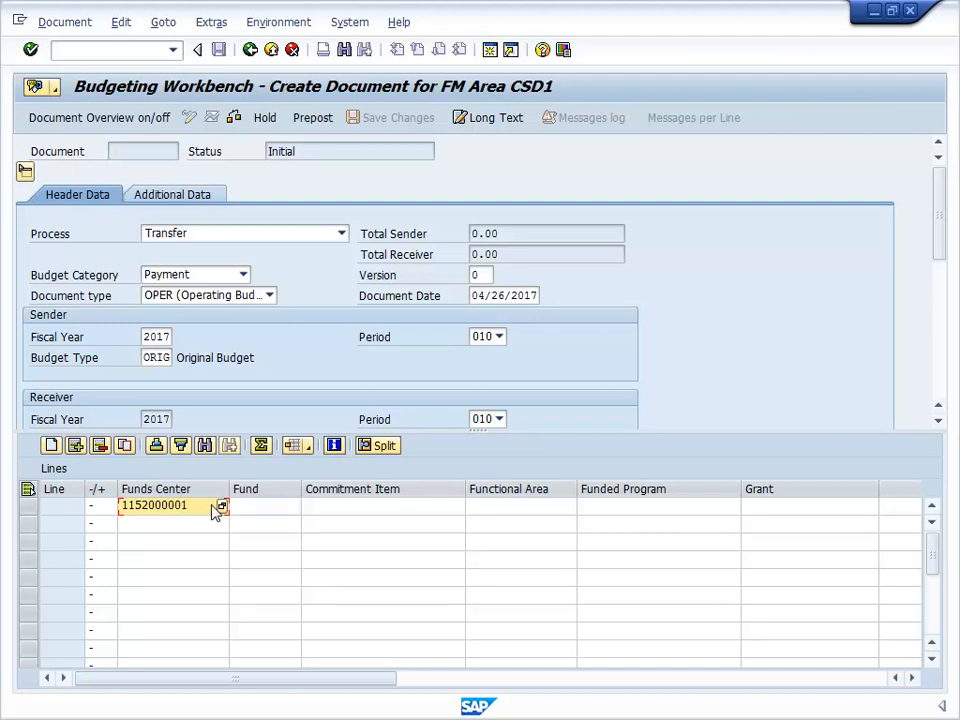
pyautogui.click(268, 508)
pyautogui.write('10000')
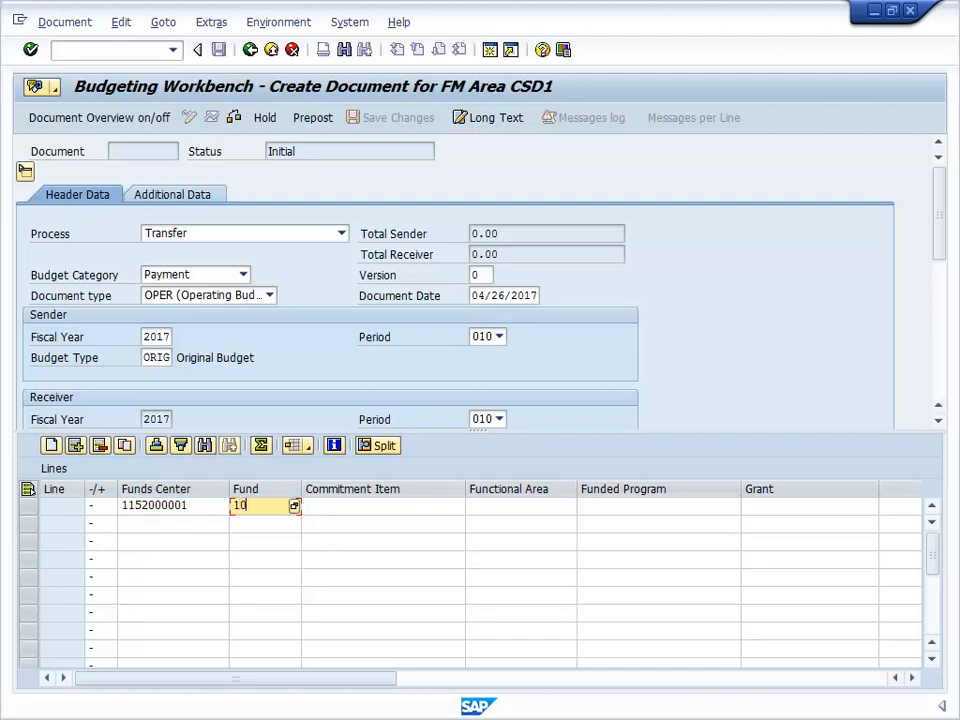
pyautogui.write('0')
pyautogui.click(311, 508)
pyautogui.write('511010')
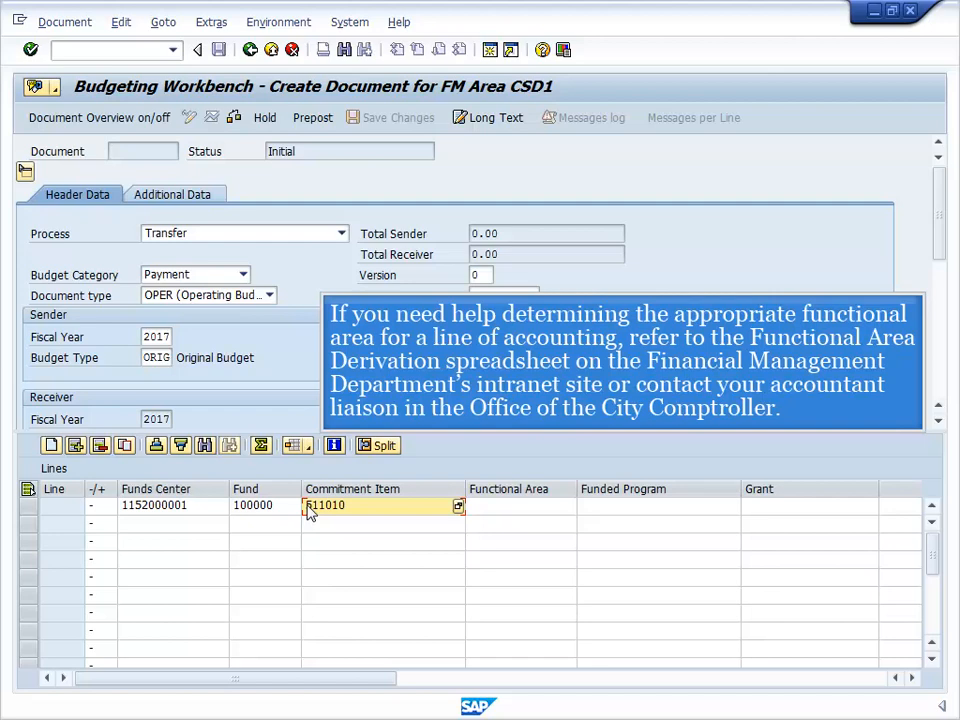
# Give line 1 functional area OTHR-00000000-GG, funded program NON-PROGRAM and grant NOT_RELEVANT_GRANT.
pyautogui.click(493, 507)
pyautogui.write('OTHR-00000000')
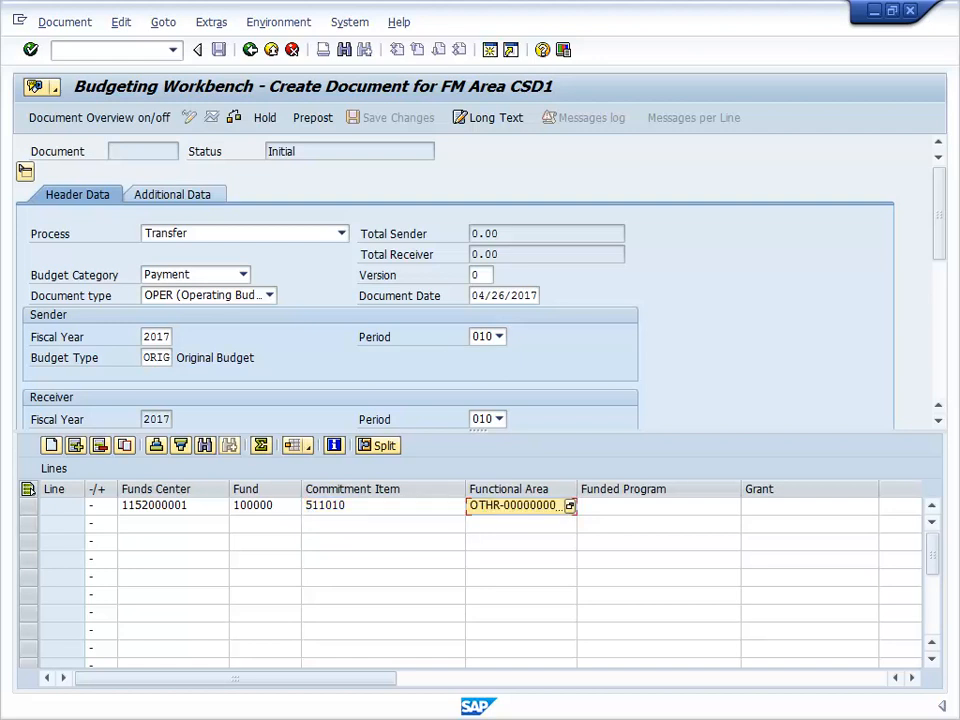
pyautogui.press('Tab')
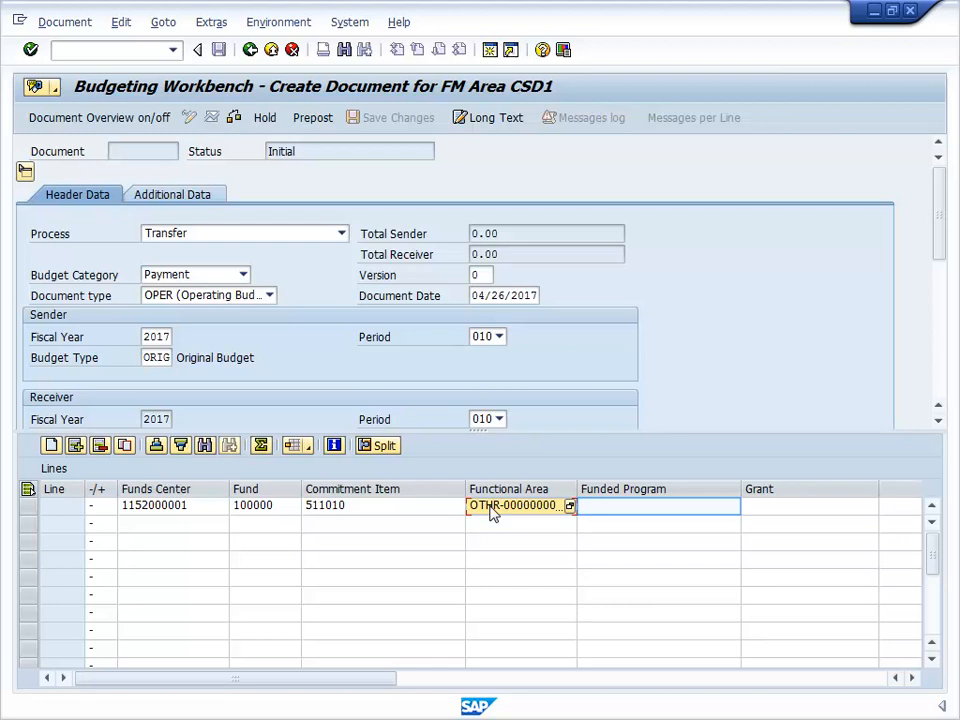
pyautogui.click(600, 510)
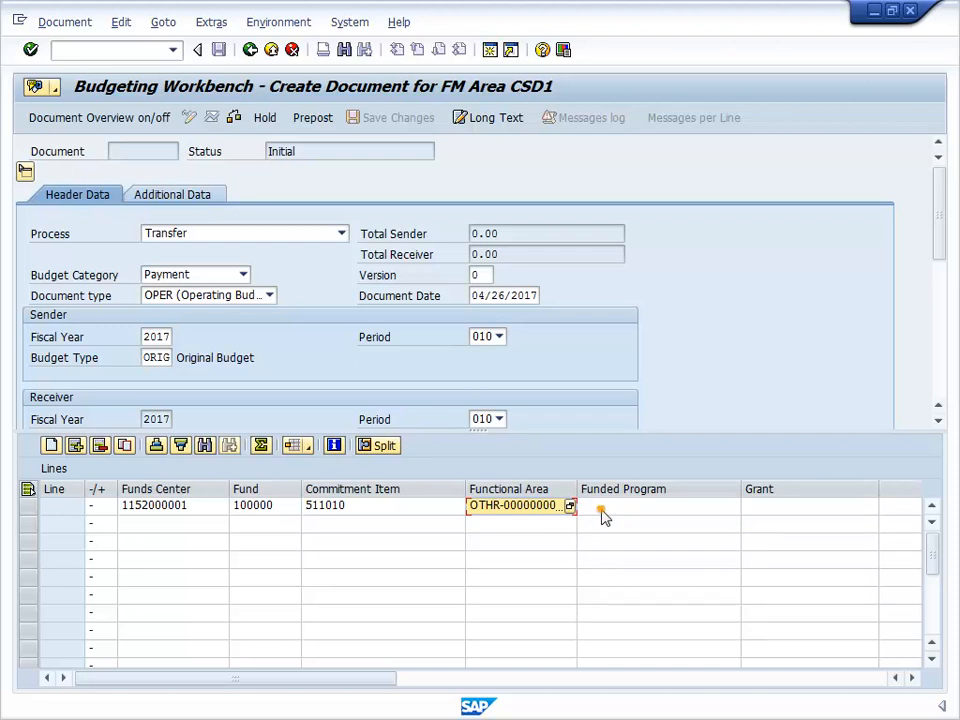
pyautogui.write('NON-PROGRAM')
pyautogui.press('Tab')
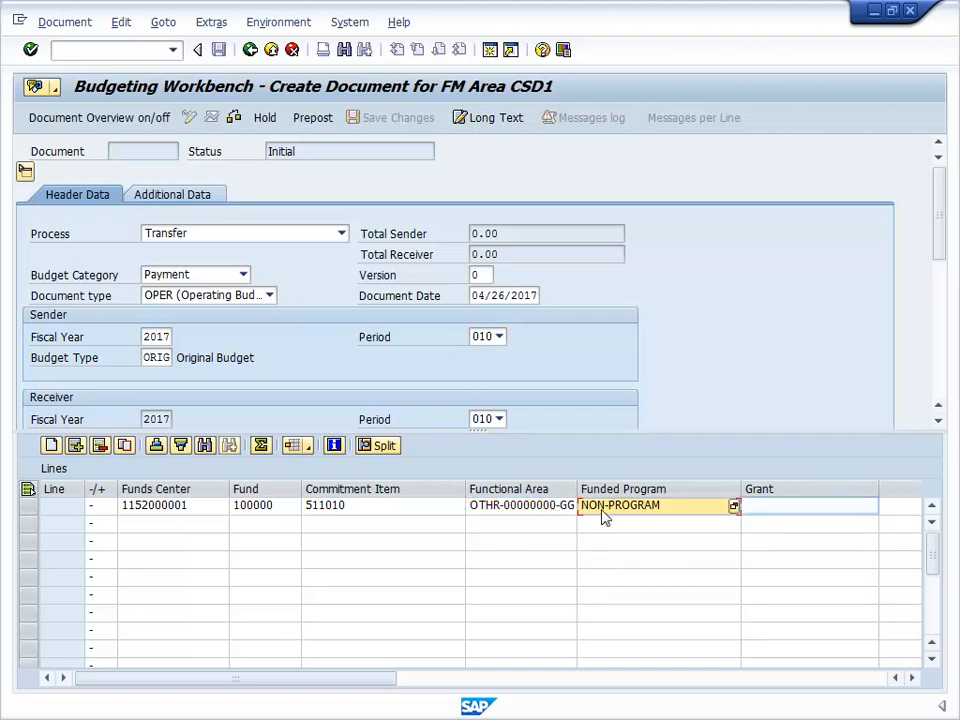
pyautogui.hotkey('ctrl', 'v')
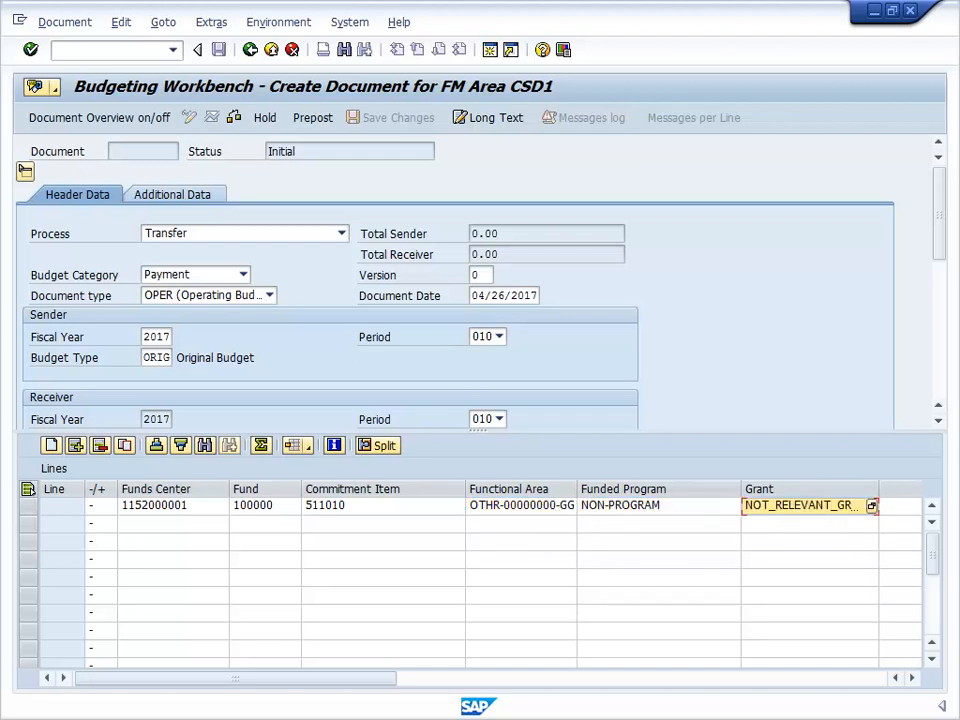
pyautogui.press('Tab')
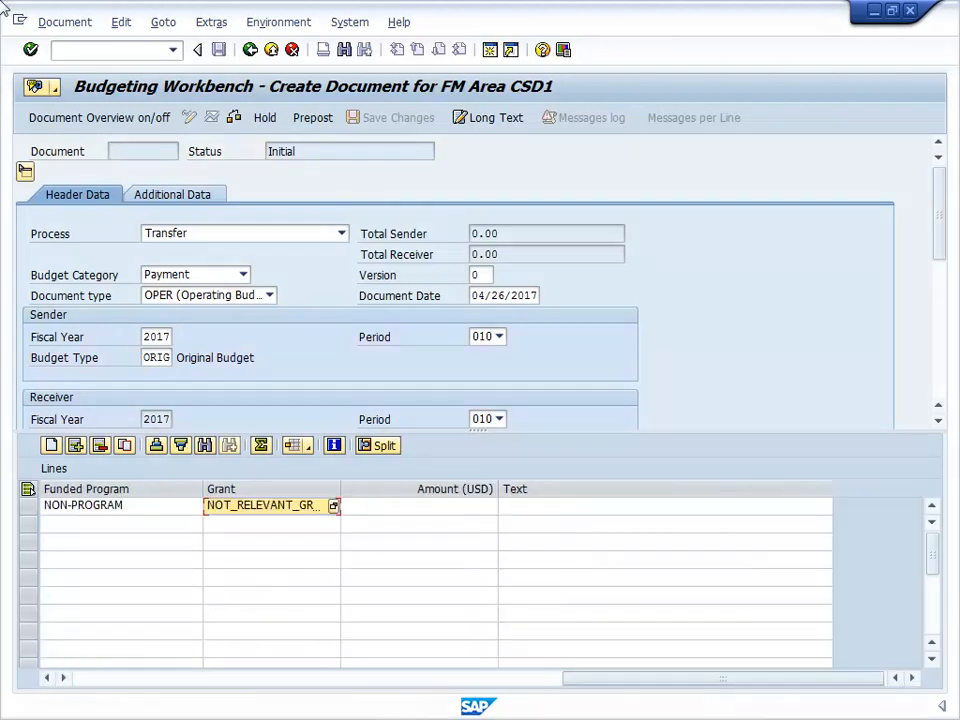
pyautogui.click(354, 507)
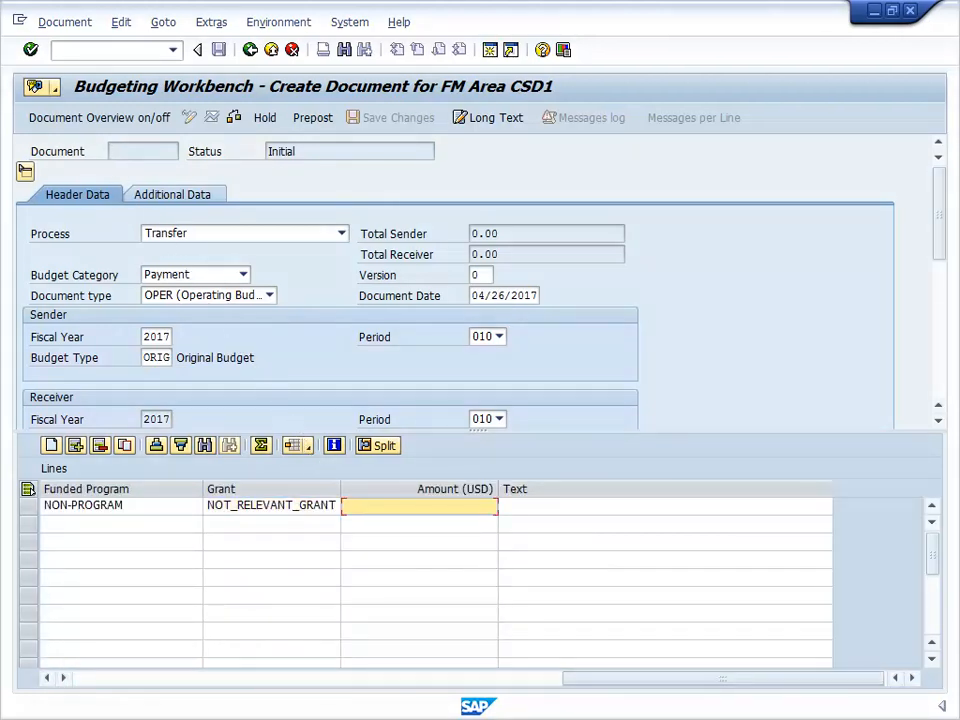
pyautogui.write('10000')
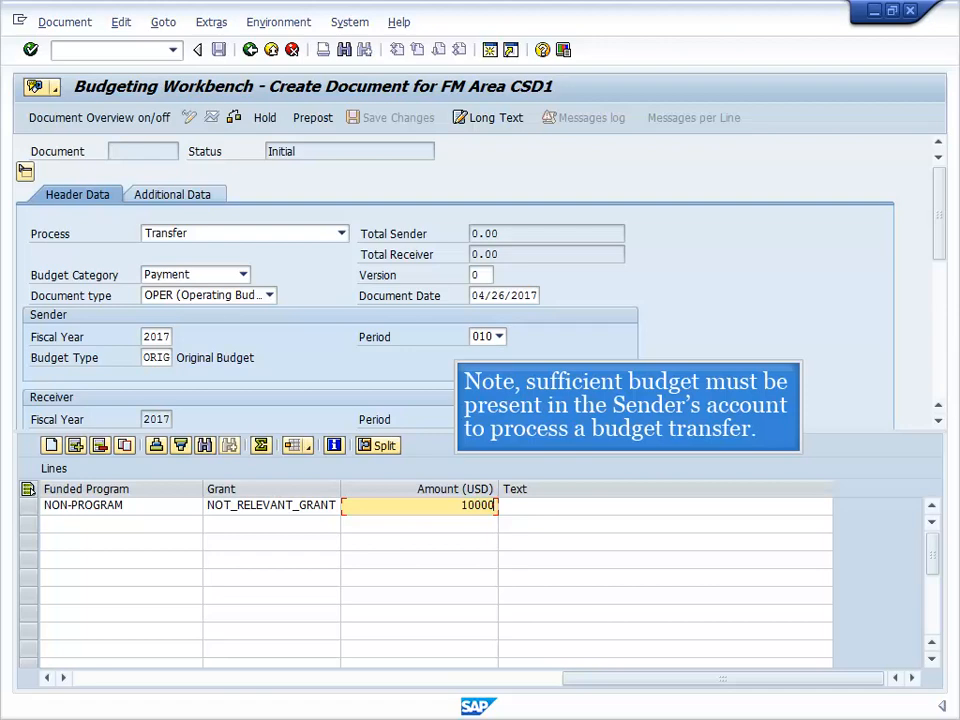
pyautogui.press('Return')
pyautogui.write('1152120011')
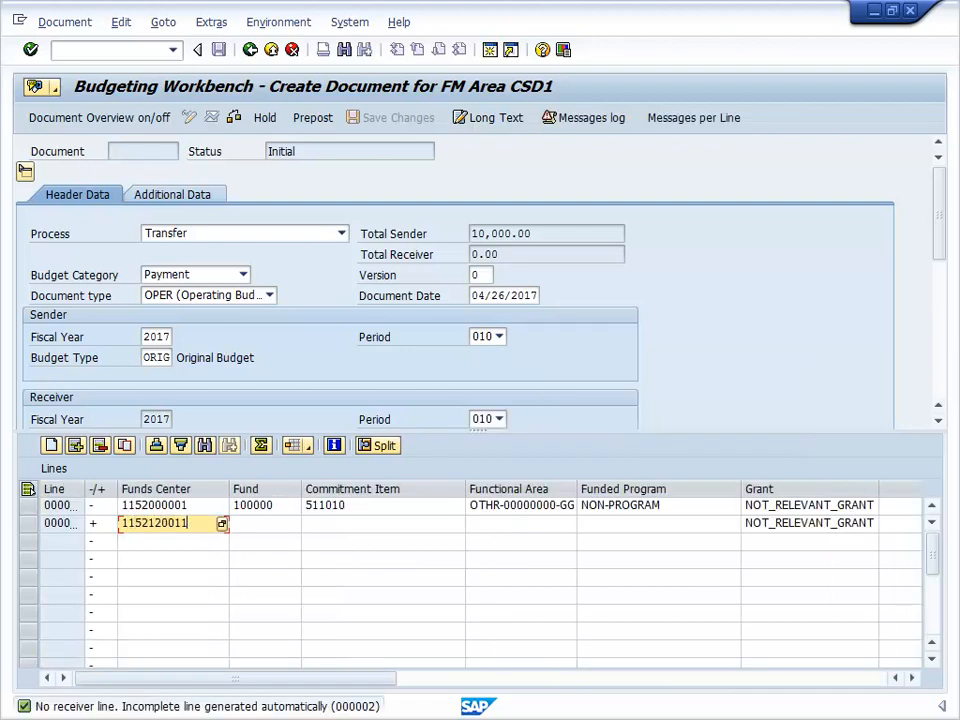
pyautogui.press('Tab')
pyautogui.write('100000')
pyautogui.press('Tab')
pyautogui.write('511010')
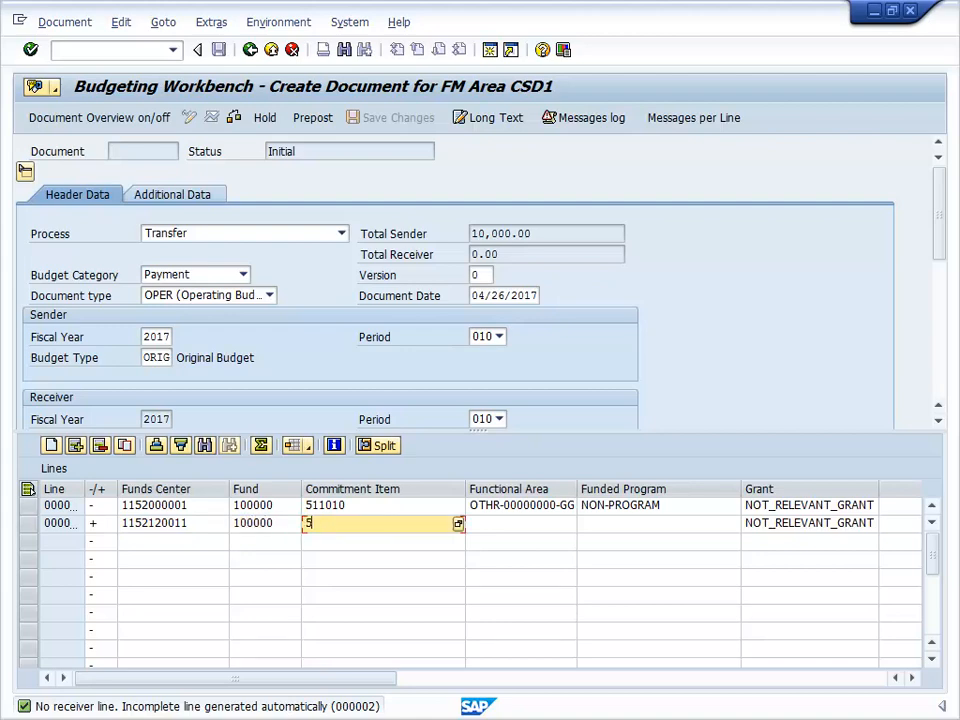
pyautogui.press('Tab')
pyautogui.press('Tab')
pyautogui.write('NON-PROGRAM')
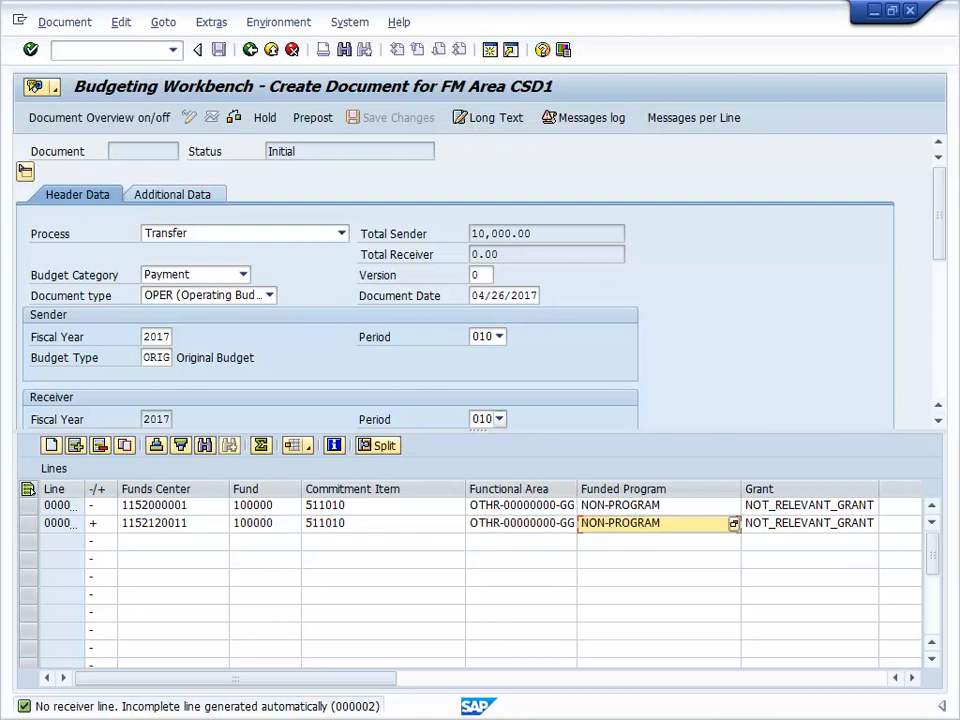
pyautogui.press('Tab')
pyautogui.press('Tab')
pyautogui.write('10000')
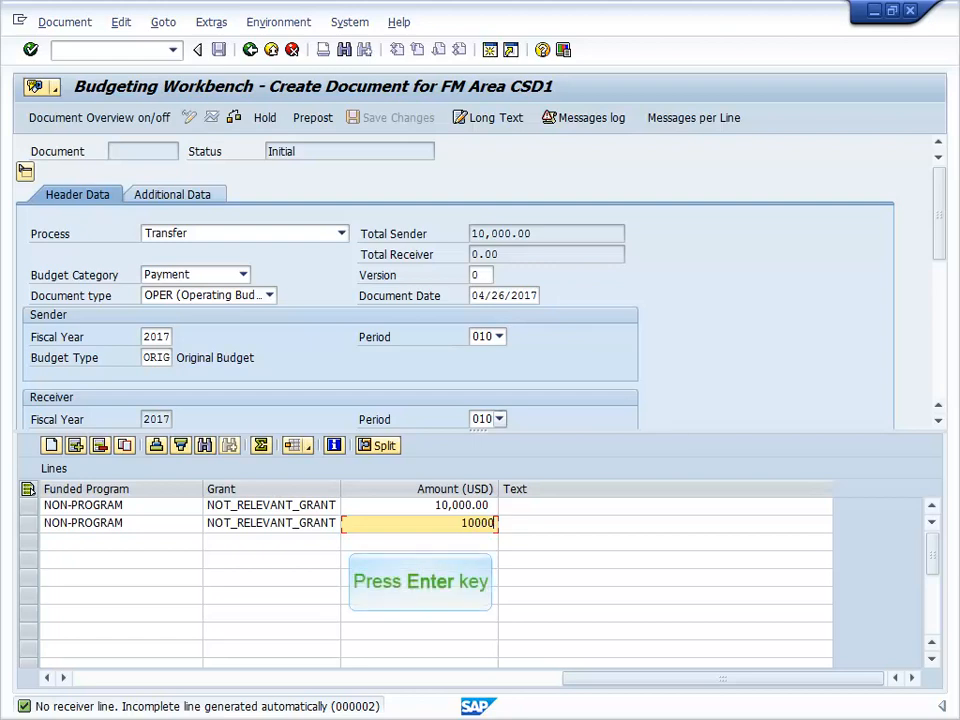
pyautogui.press('Return')
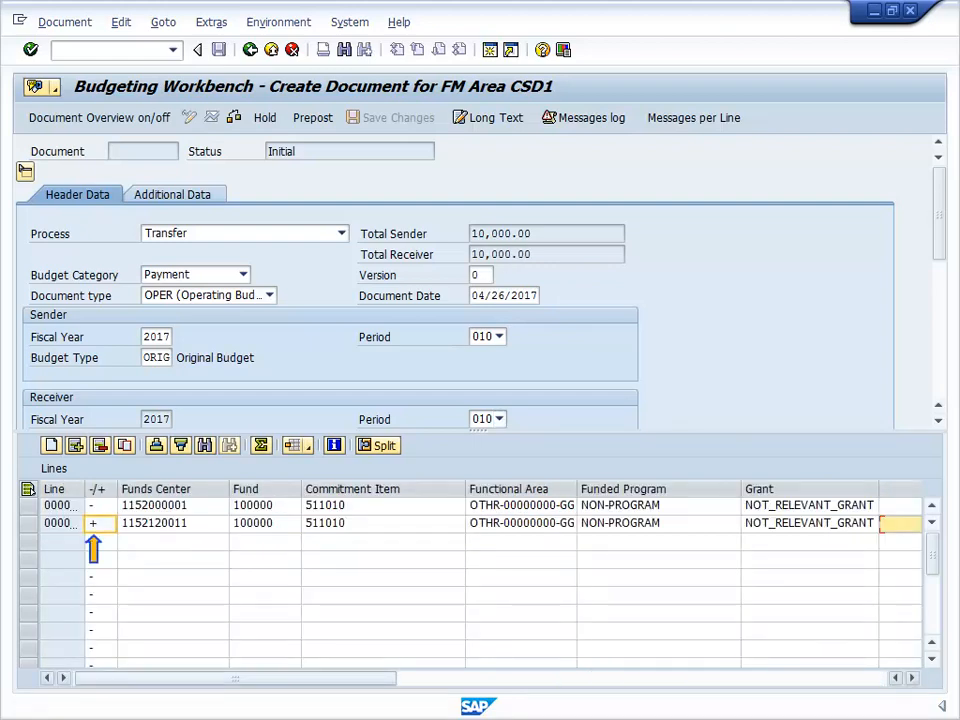
# Check the balanced 10,000.00 transfer document so it reports no errors detected.
pyautogui.moveTo(370, 678); pyautogui.dragTo(897, 679)
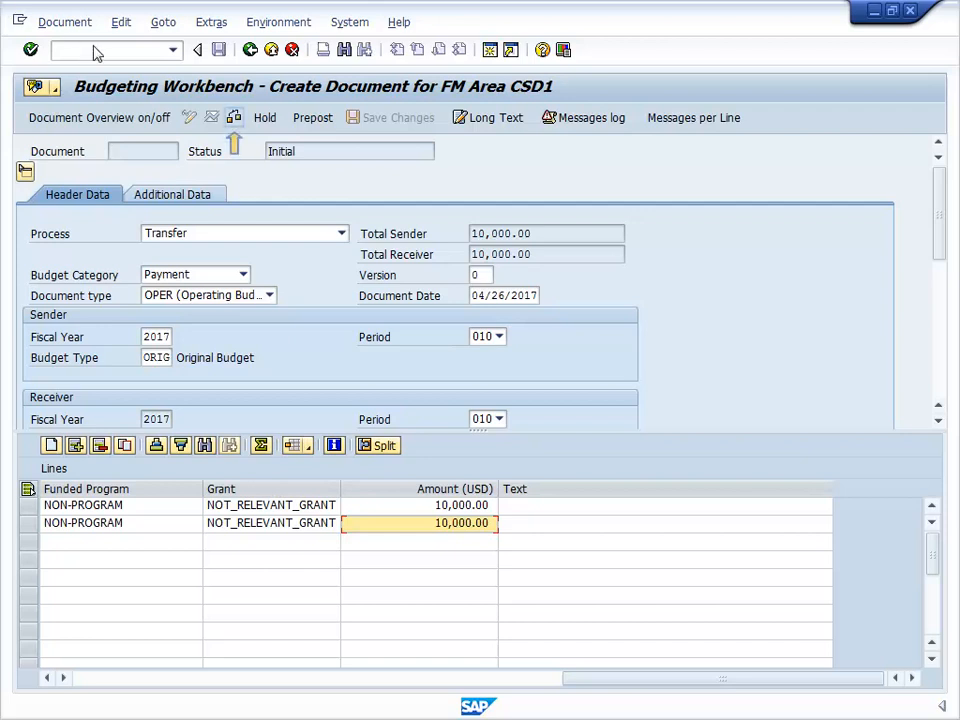
pyautogui.click(233, 117)
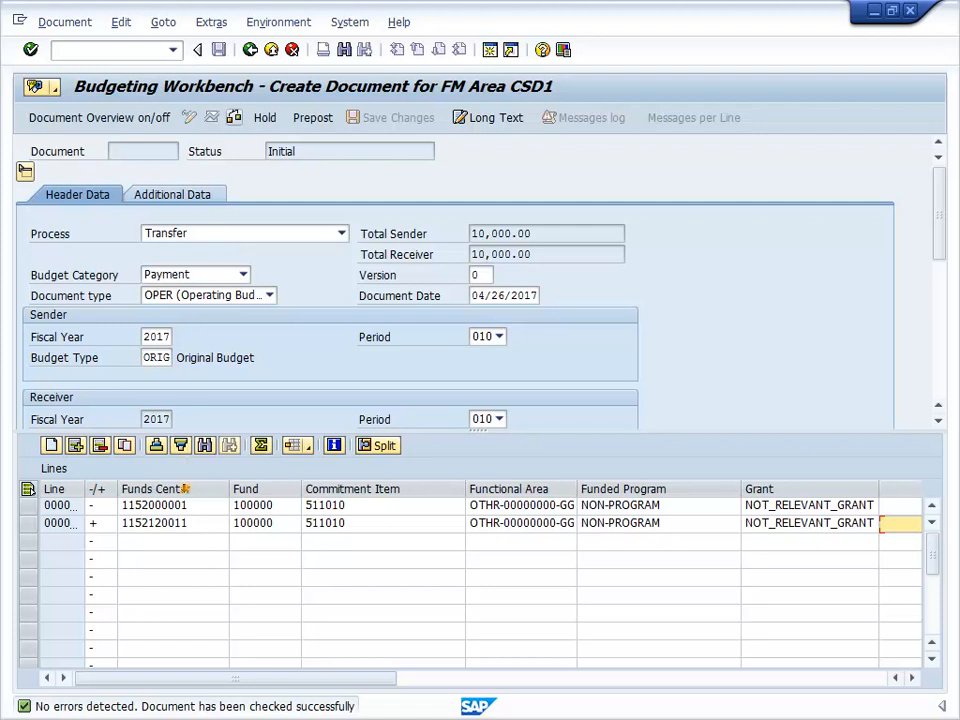
# Move Funds Center after Fund, widen Functional Area, and save the layout as 'My FMBB Layout'.
pyautogui.click(150, 489)
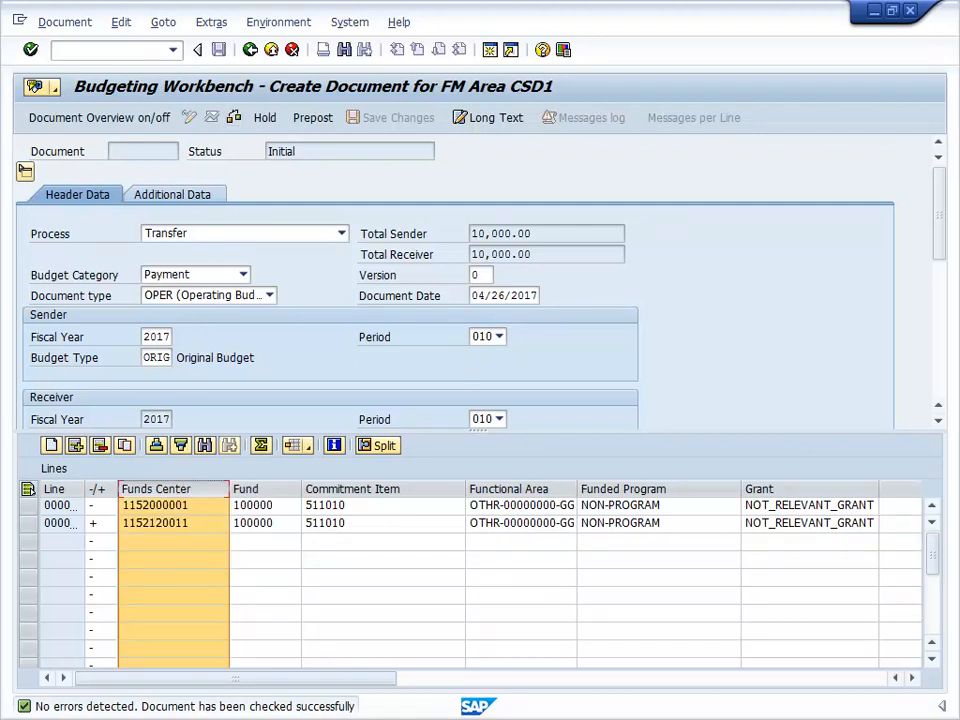
pyautogui.moveTo(155, 489); pyautogui.dragTo(302, 500)
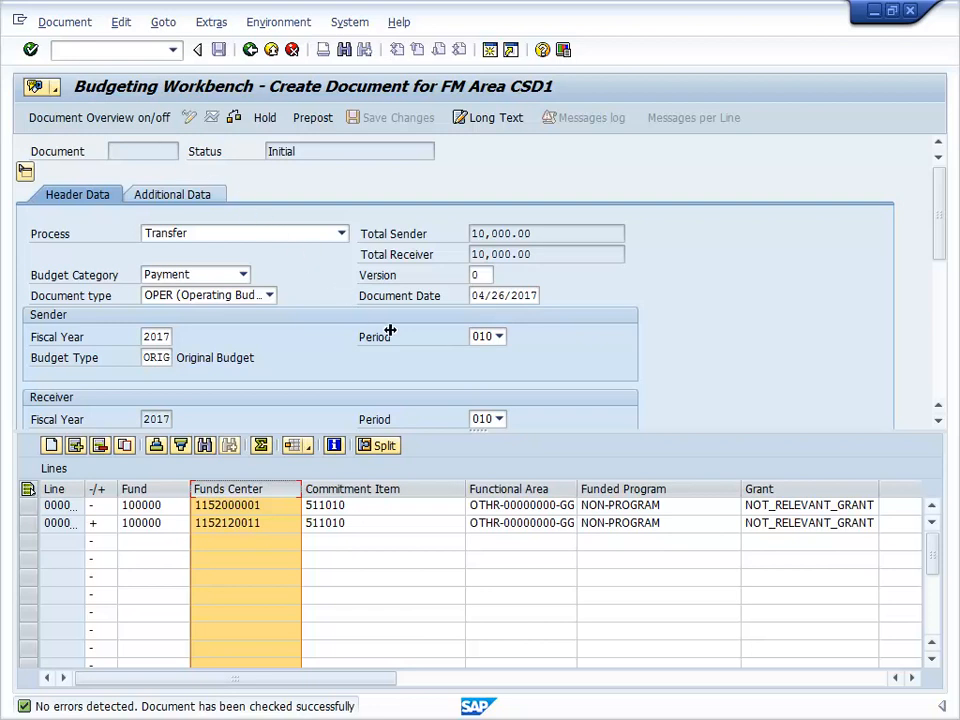
pyautogui.moveTo(576, 488); pyautogui.dragTo(595, 488)
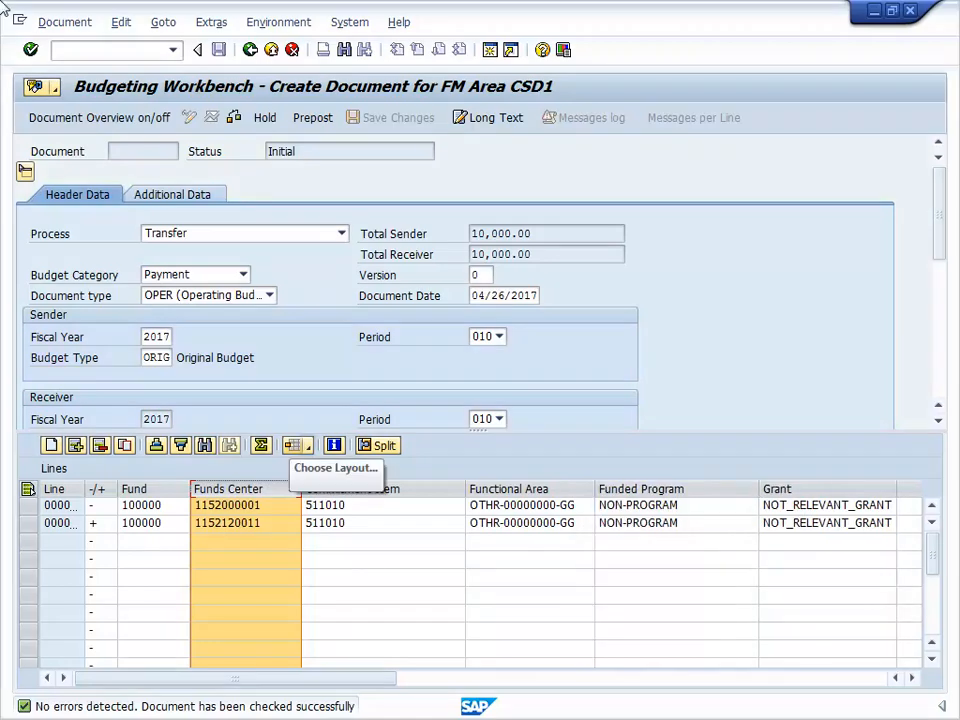
pyautogui.click(310, 452)
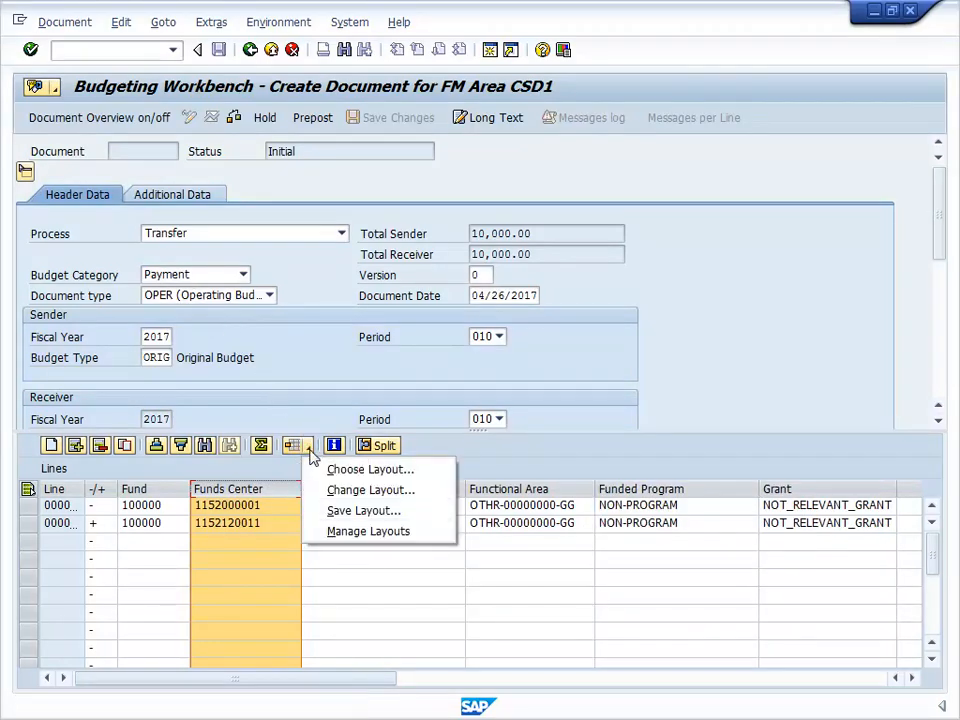
pyautogui.click(332, 509)
pyautogui.write('My FMBB Layout')
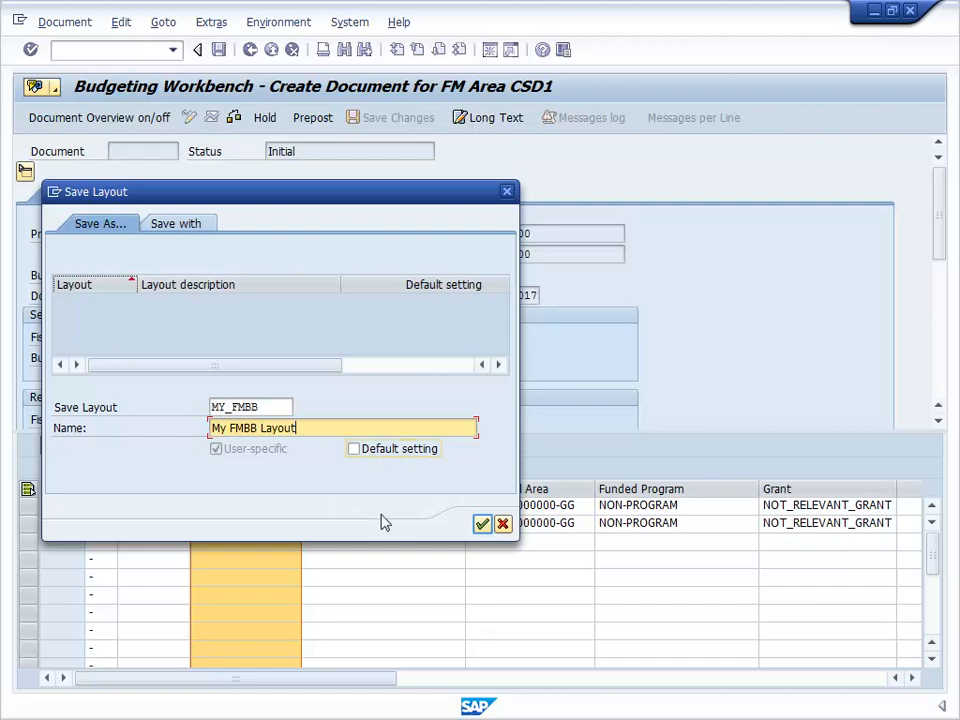
pyautogui.click(481, 524)
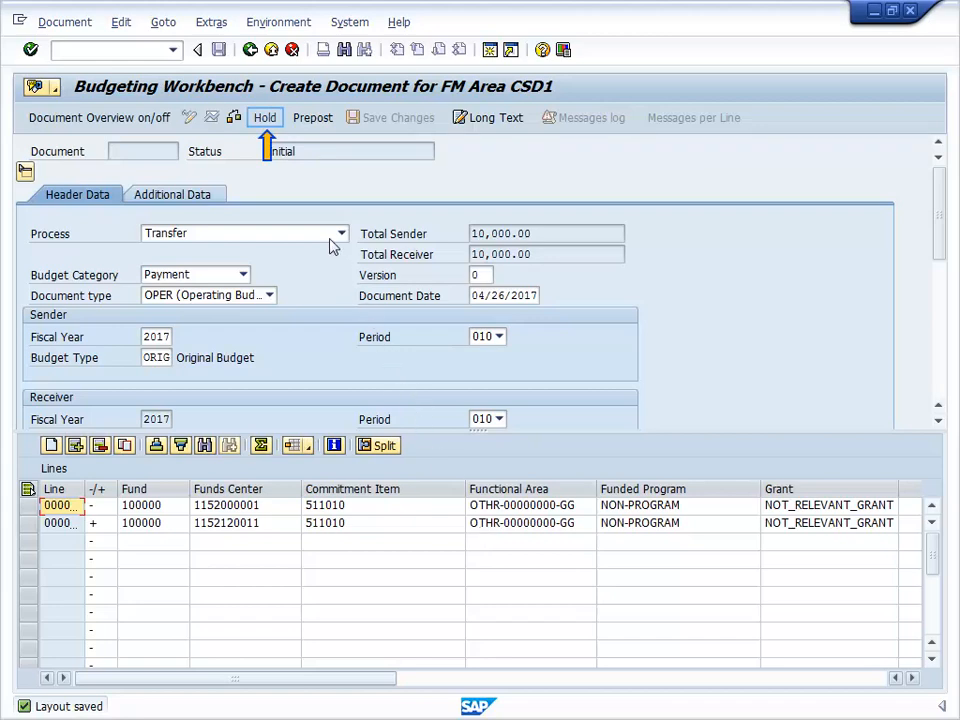
# Put the transfer document on hold under the name CD3-CLERK.
pyautogui.click(270, 122)
pyautogui.write('CD3-CLERK')
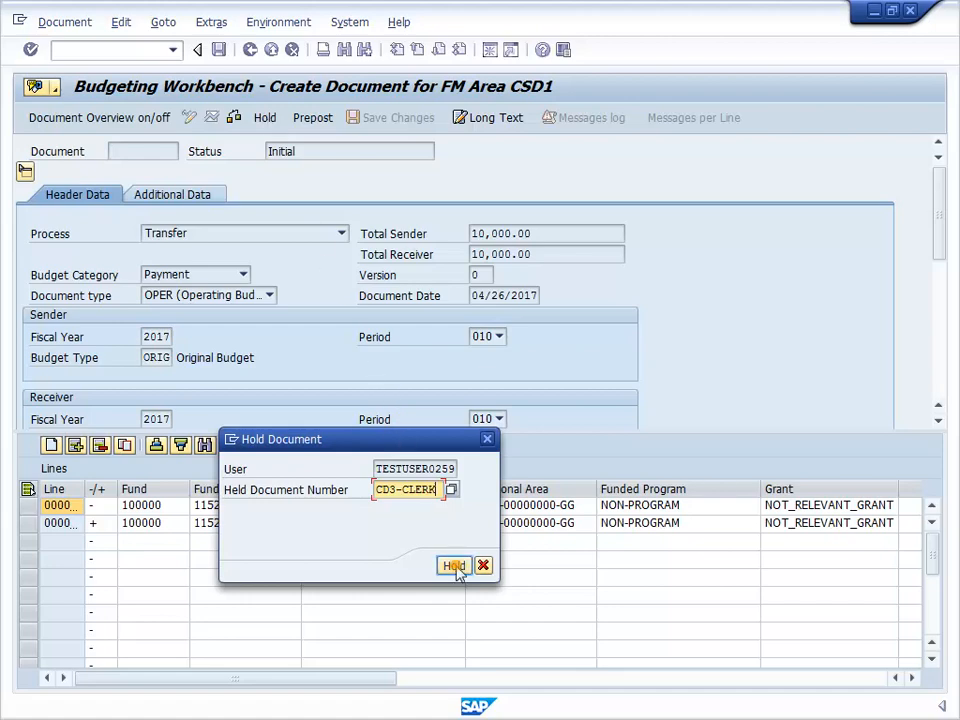
pyautogui.click(455, 566)
pyautogui.click(250, 49)
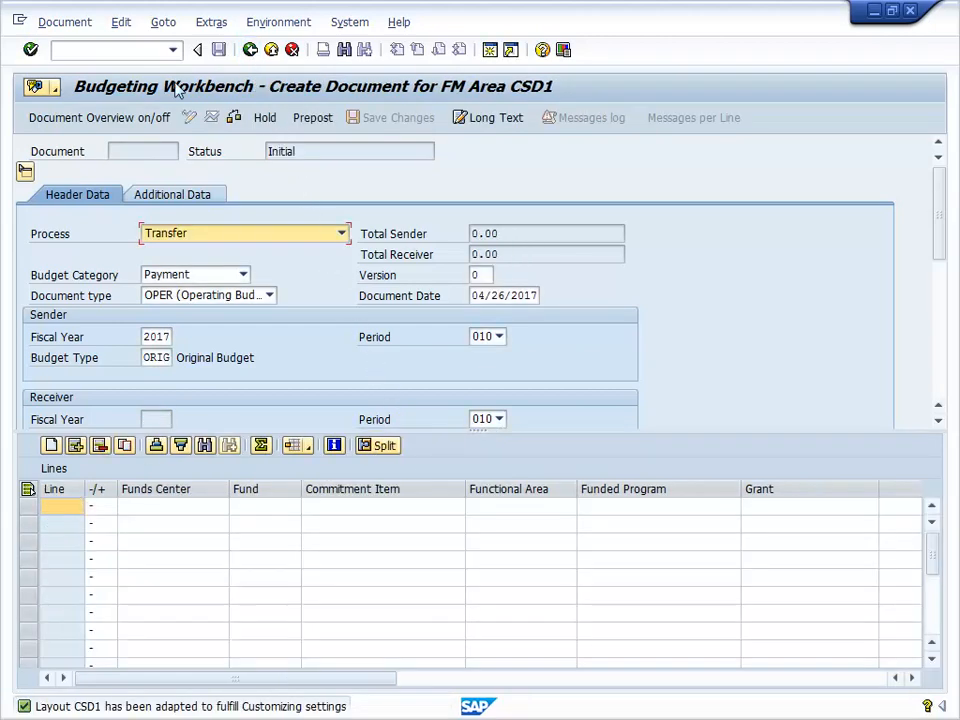
# Reopen held document CD3-CLERK from the CSD1 document overview and prepost it.
pyautogui.click(86, 120)
pyautogui.doubleClick(89, 340)
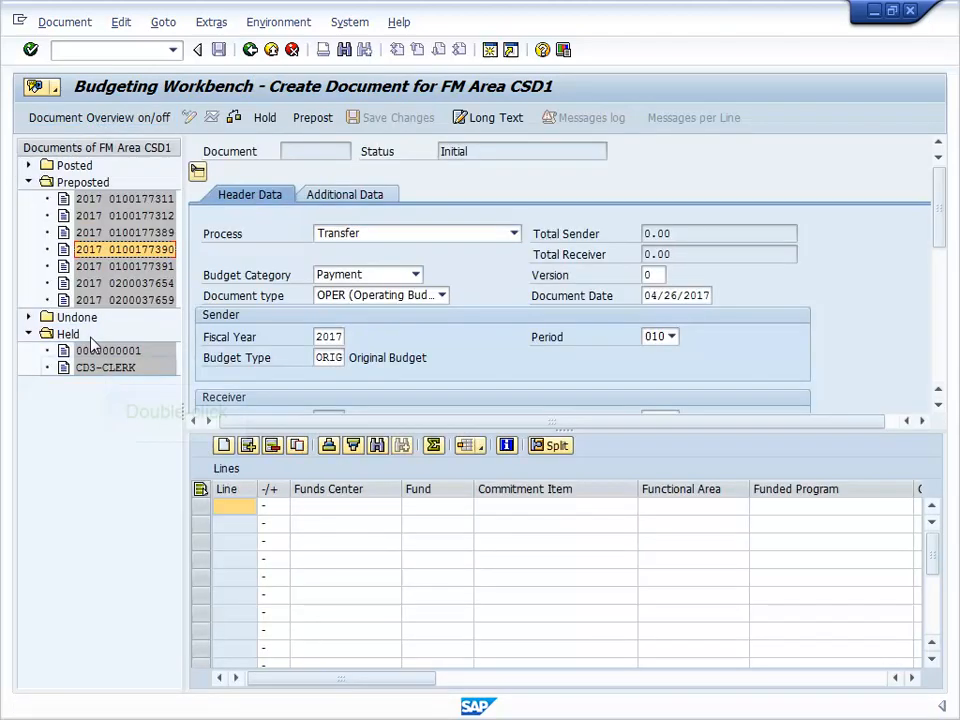
pyautogui.doubleClick(106, 368)
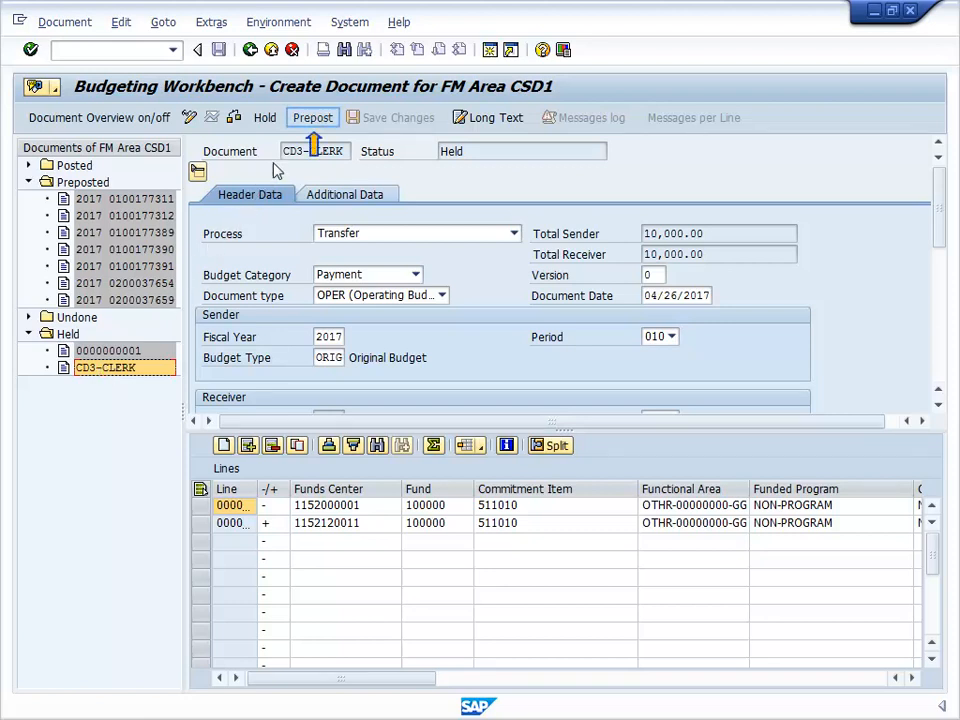
pyautogui.click(313, 117)
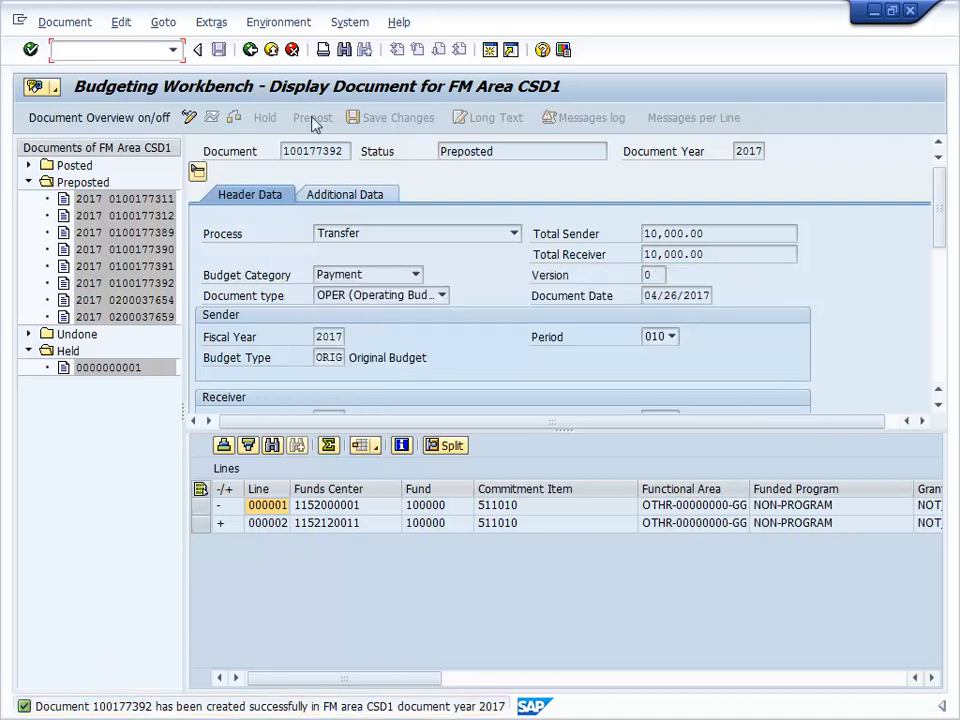
# Open the Document menu for preposted transfer document 100177392.
pyautogui.click(68, 26)
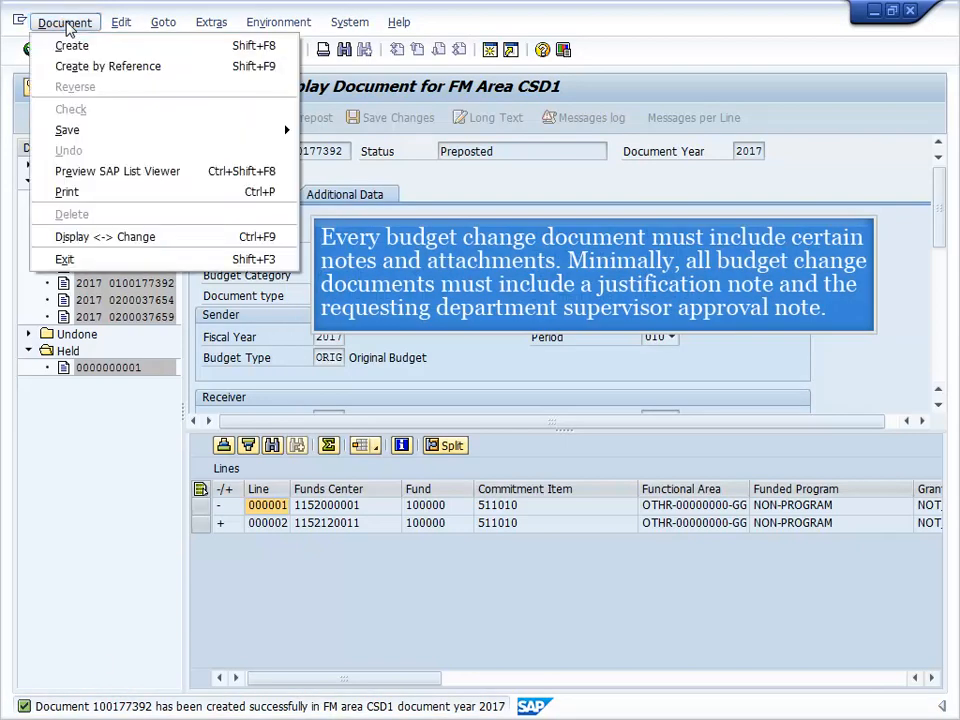
# Switch document 100177392 to change mode and create a note 'Justification' with the pasted explanation.
pyautogui.click(73, 237)
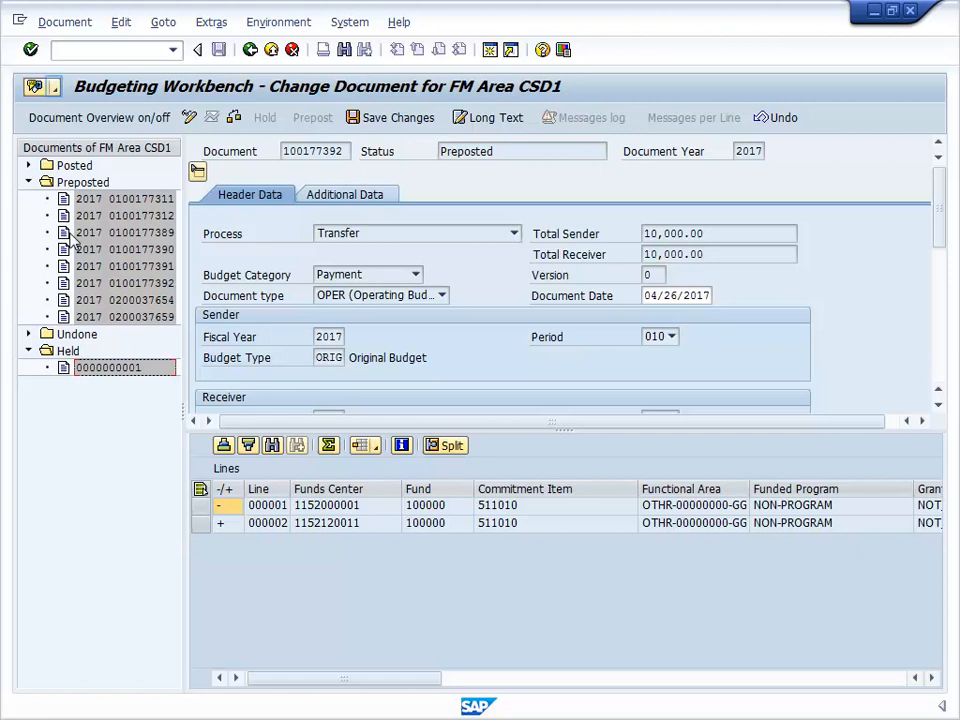
pyautogui.click(55, 88)
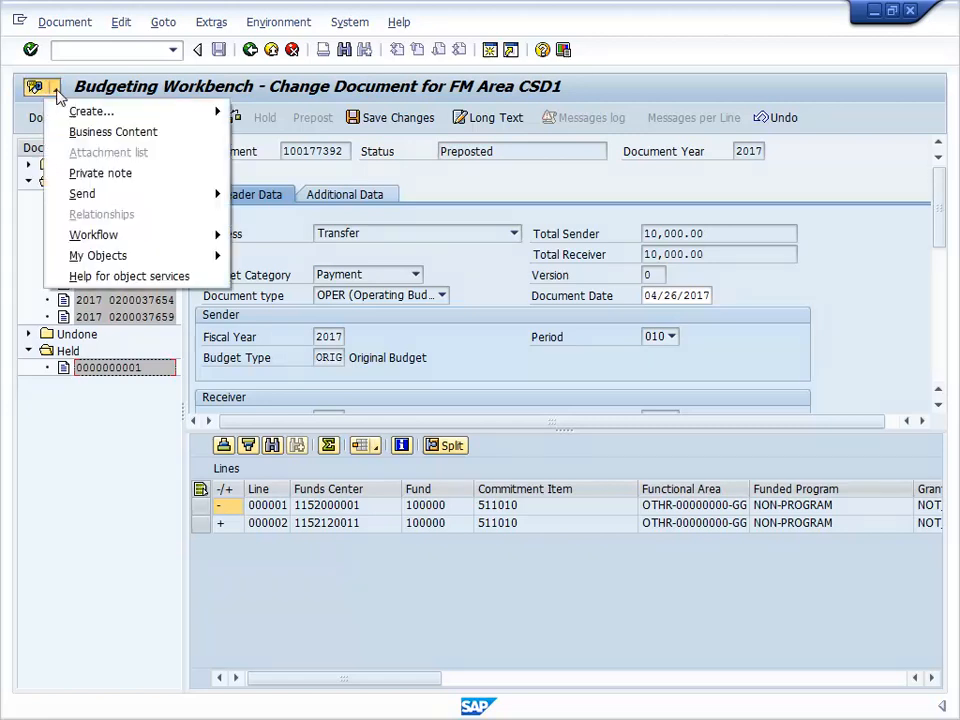
pyautogui.moveTo(63, 116)
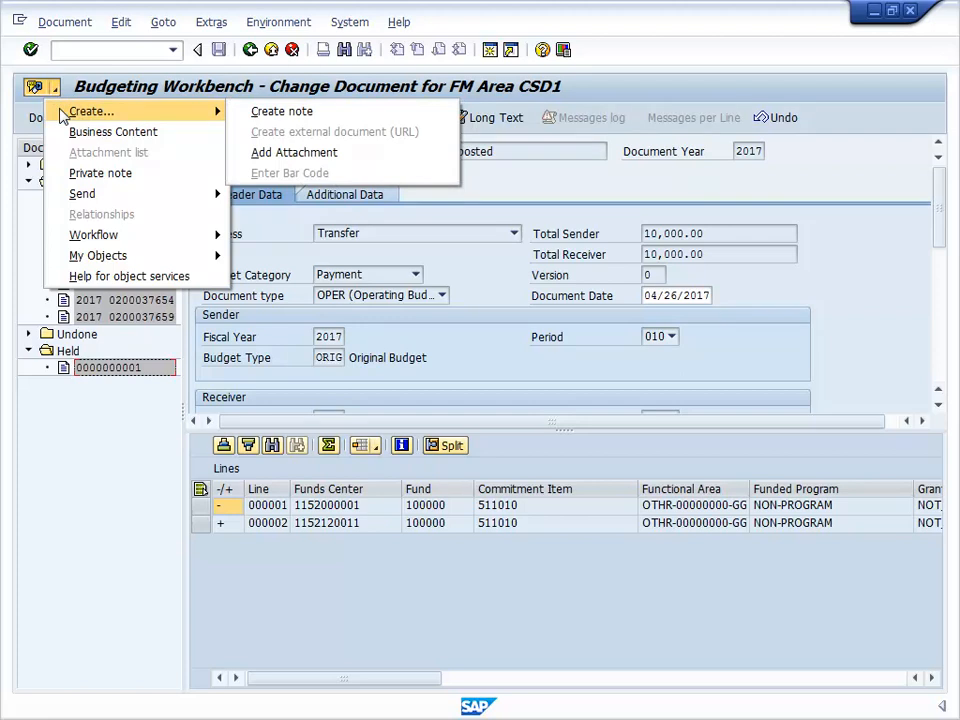
pyautogui.click(265, 111)
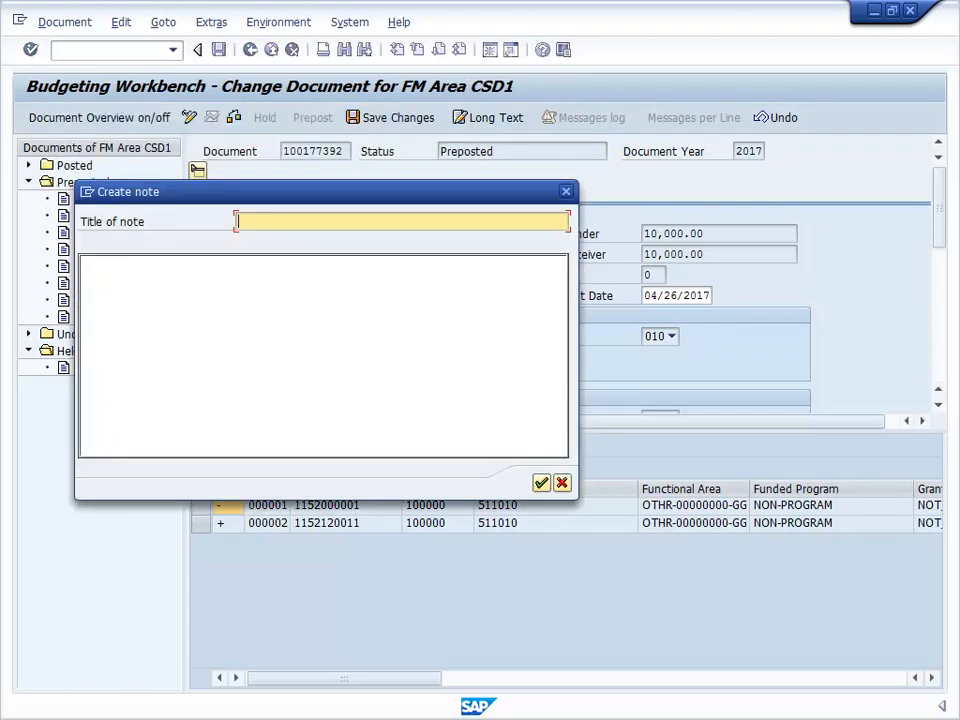
pyautogui.write('Justification')
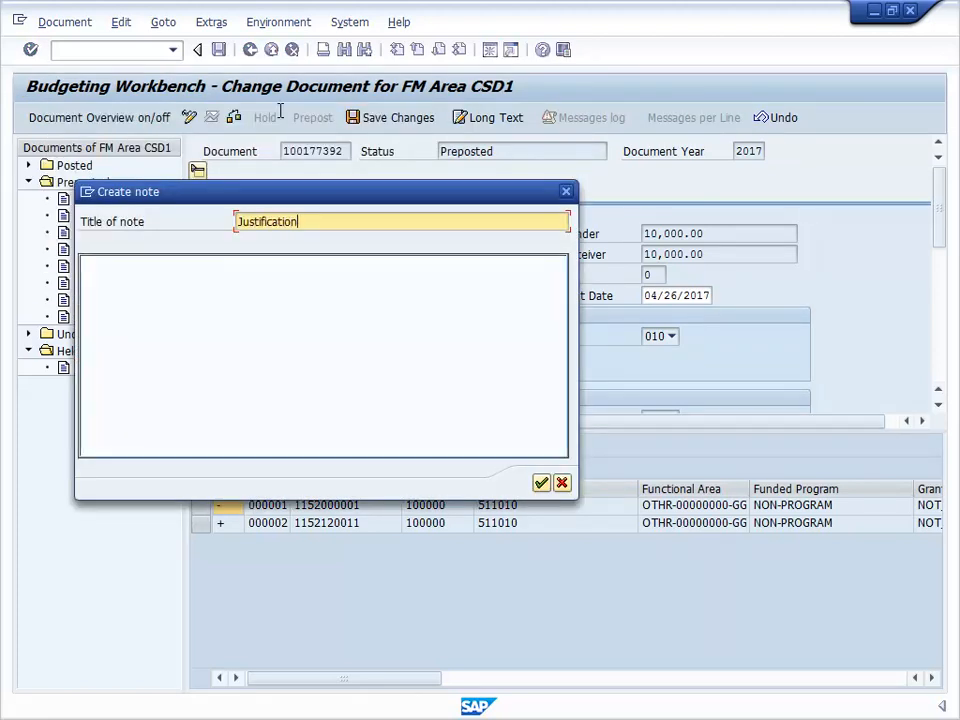
pyautogui.click(105, 278)
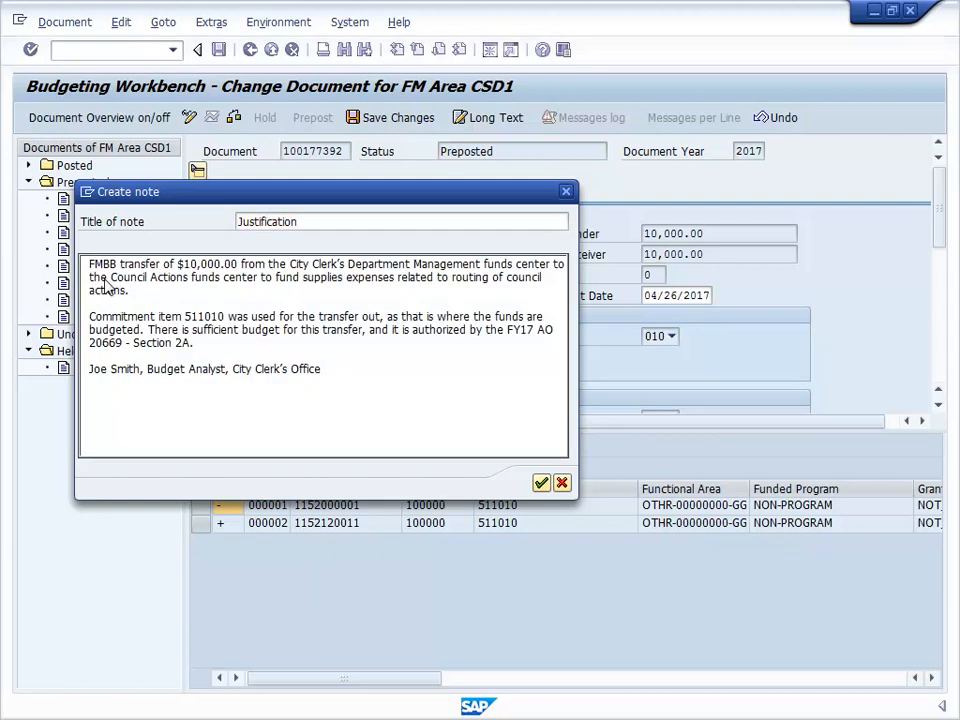